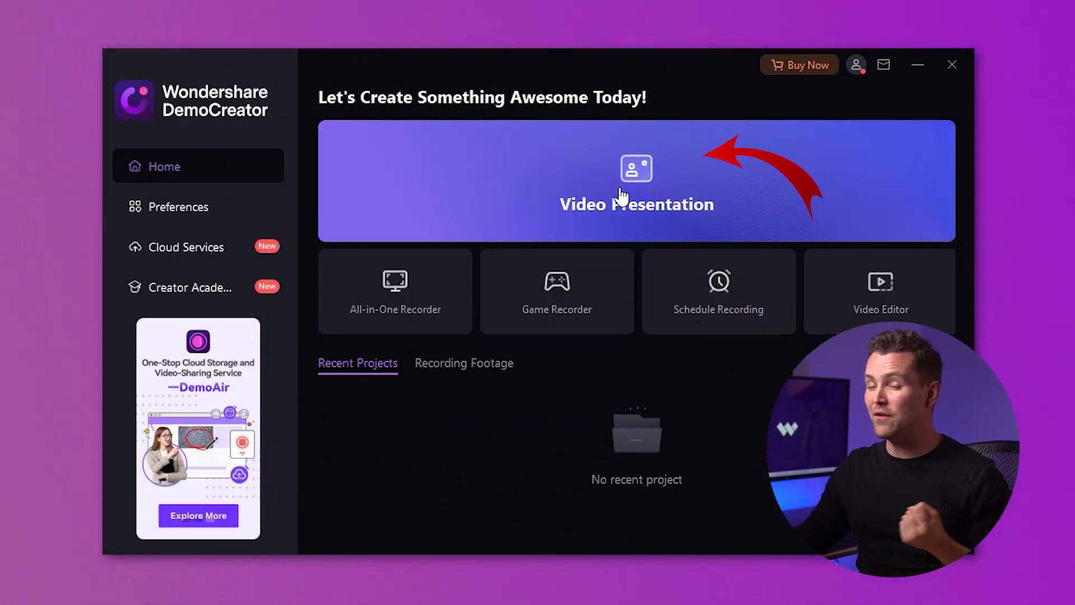
Step: Start a DemoCreator Video Presentation in avatar mode, show the VRM options, and visit the VRoid site
left_click(621, 196)
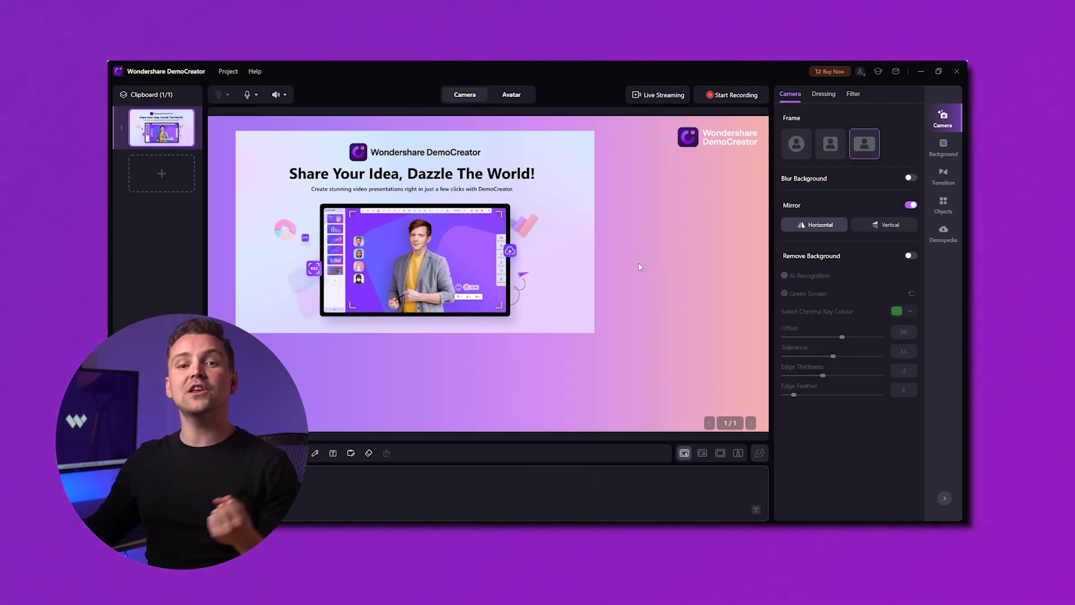
left_click(512, 95)
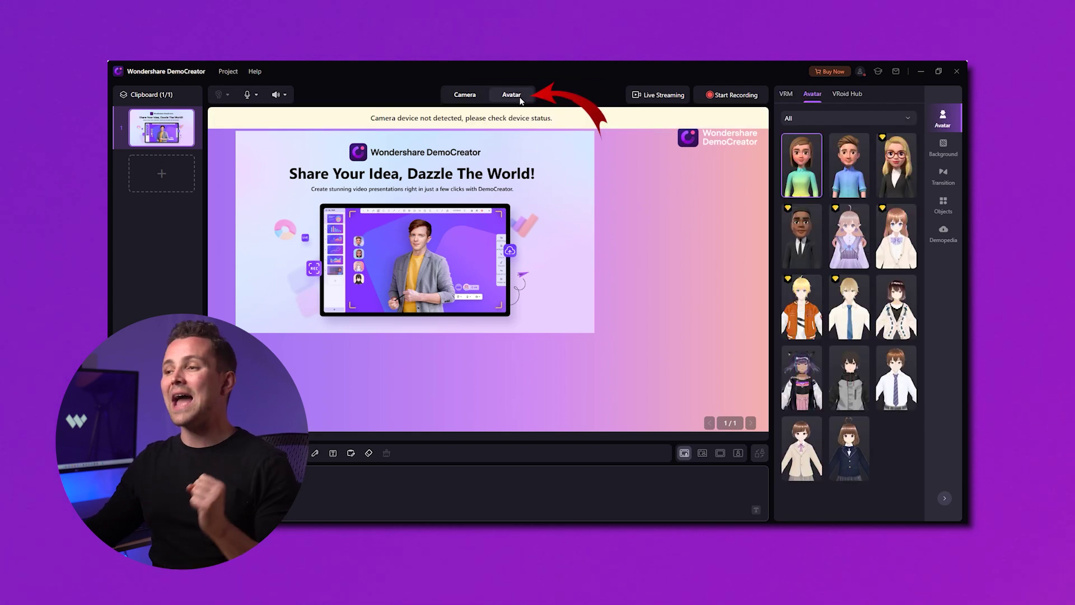
left_click(788, 96)
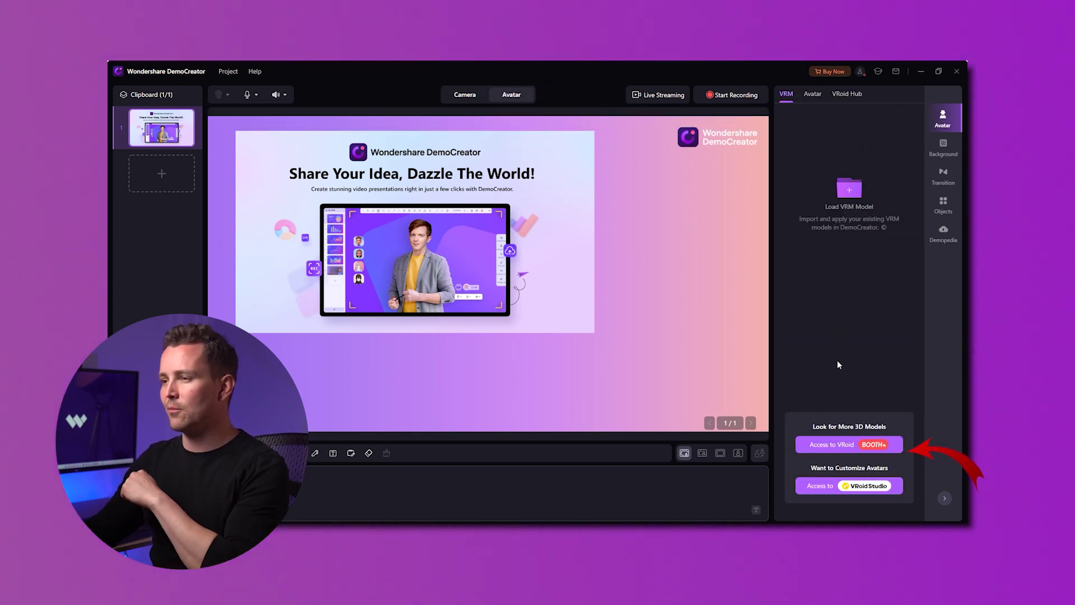
left_click(842, 445)
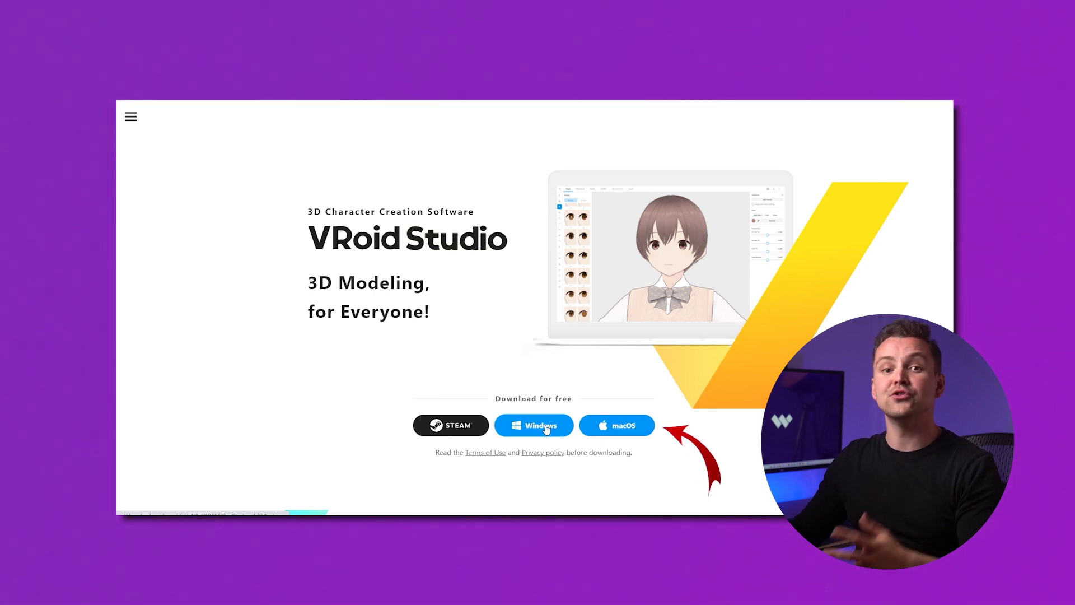
Step: Download the Windows VRoid Studio installer and save it to Downloads
left_click(546, 428)
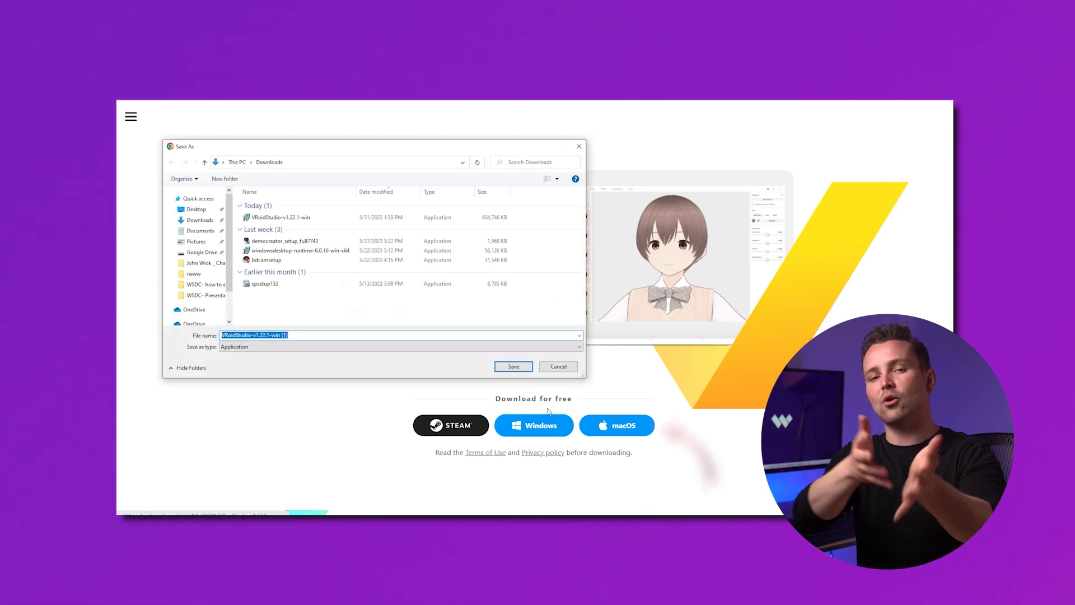
left_click(513, 367)
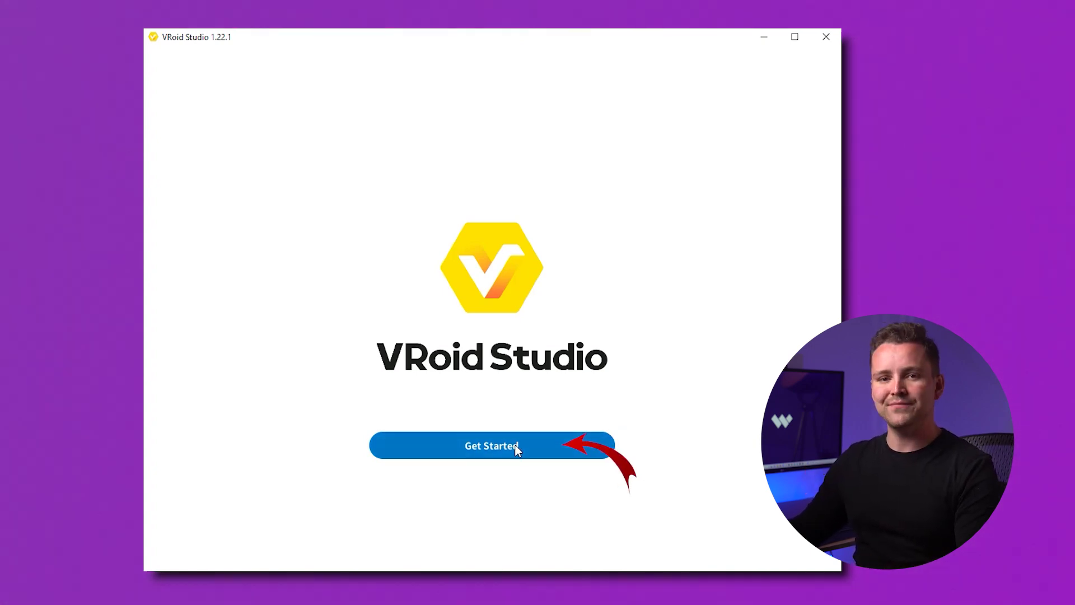
Step: Accept the VRoid Studio terms and create a new model from the Masc base
left_click(516, 449)
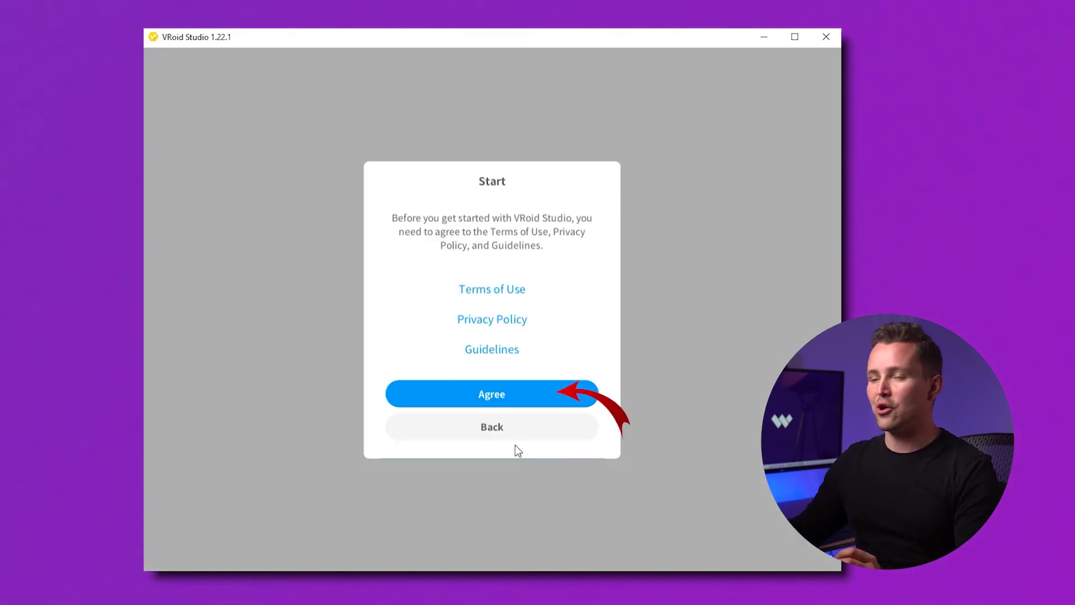
left_click(522, 399)
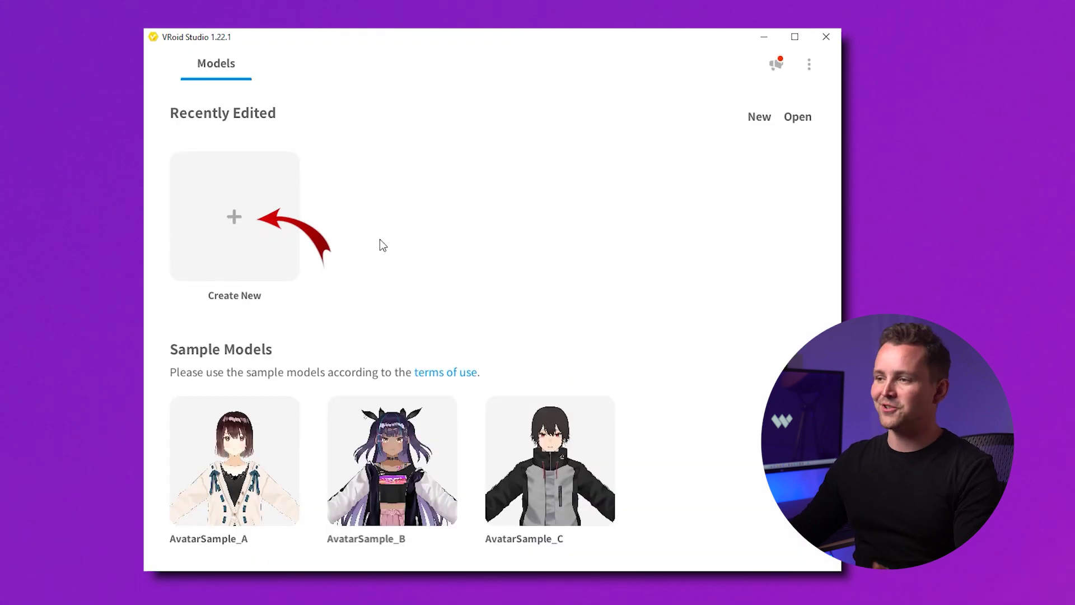
left_click(238, 219)
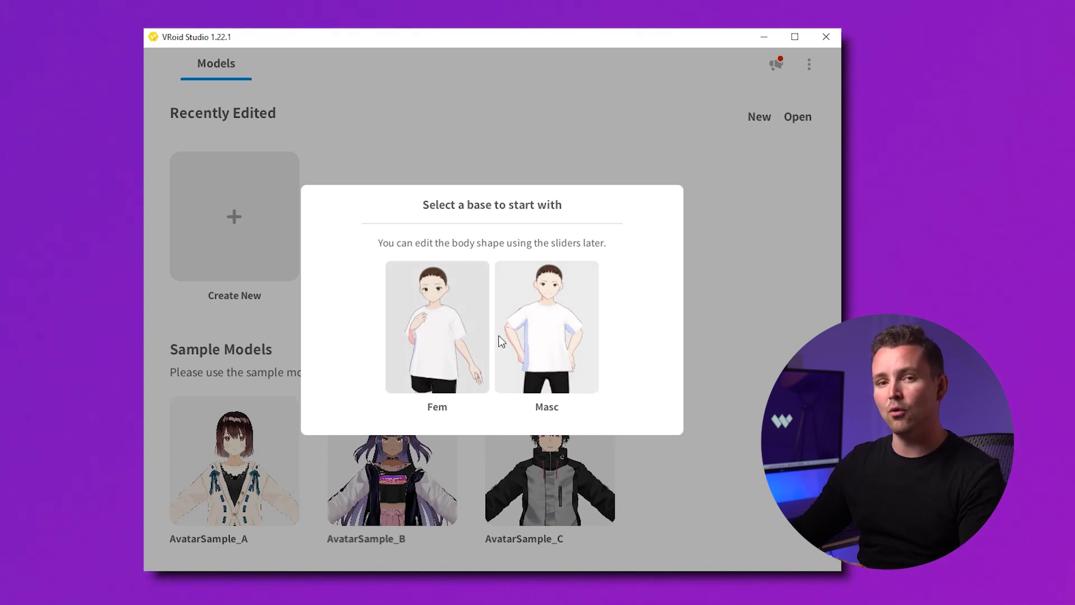
left_click(553, 342)
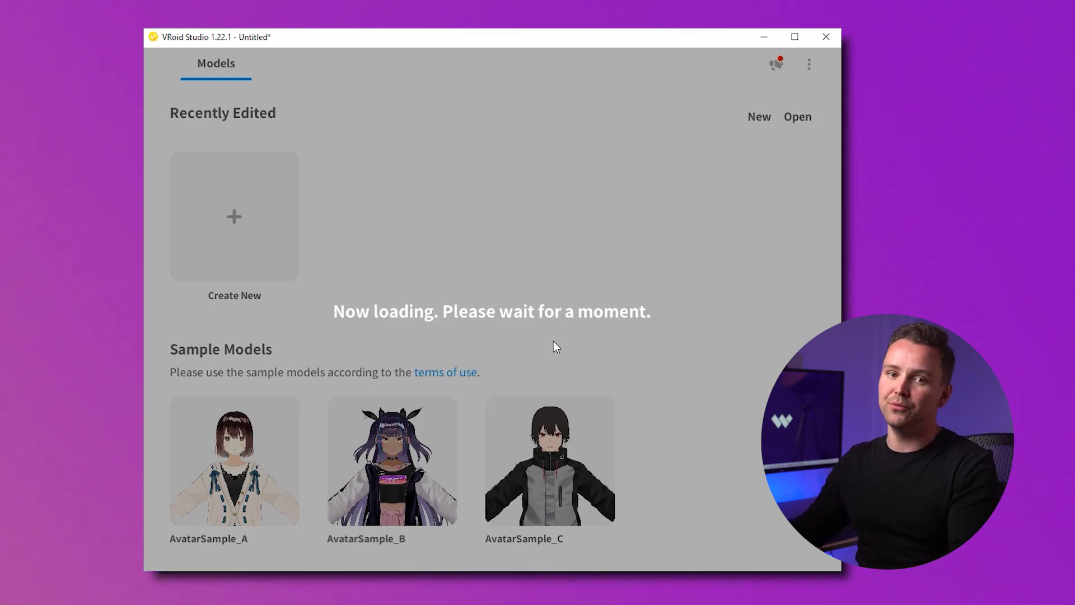
scroll(553, 342, "up", 3)
scroll(521, 327, "up", 5)
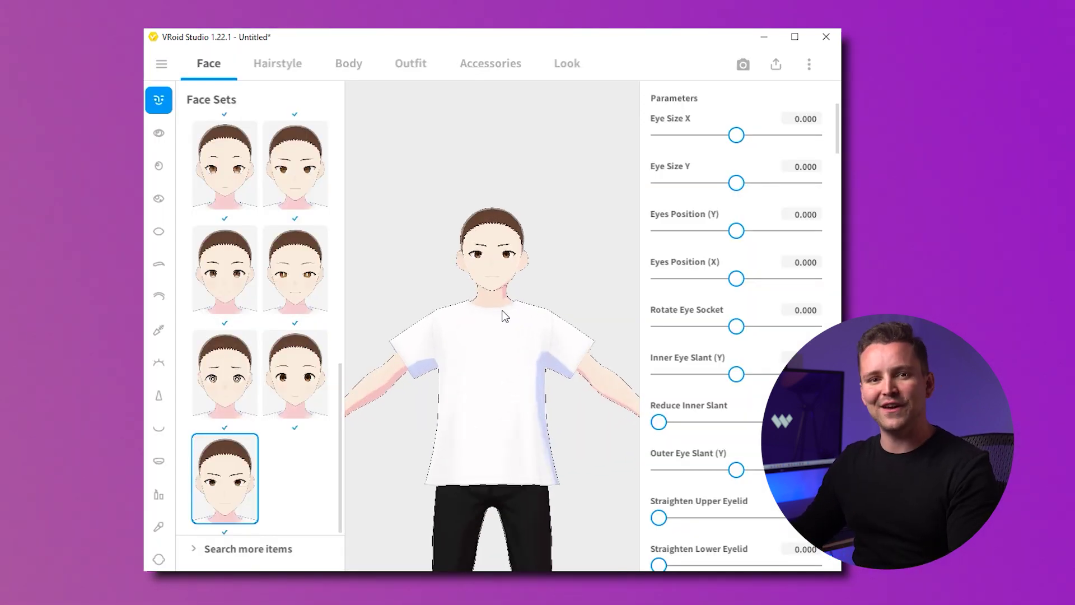
scroll(505, 315, "up", 4)
scroll(505, 316, "up", 1)
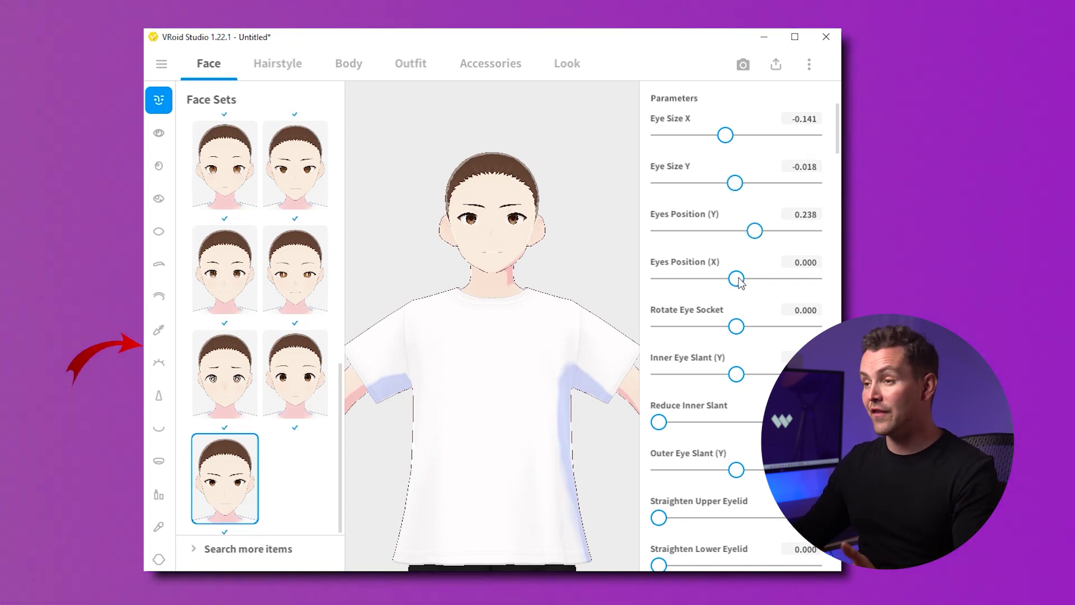
Step: Shift the eyes slightly sideways and adjust the eye socket rotation
left_click_drag(725, 278, 723, 278)
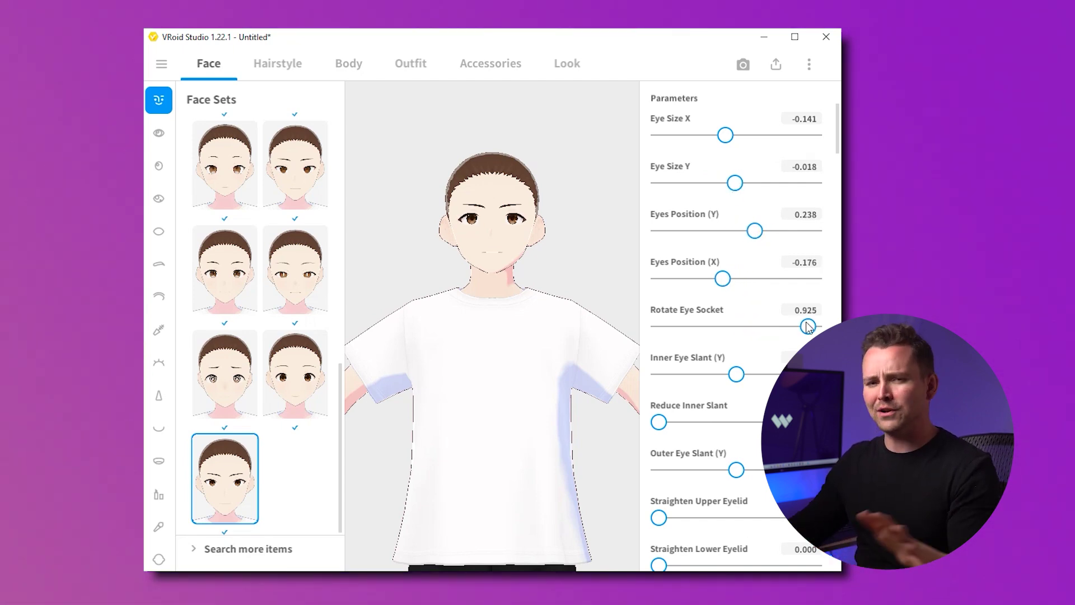
left_click_drag(807, 325, 790, 327)
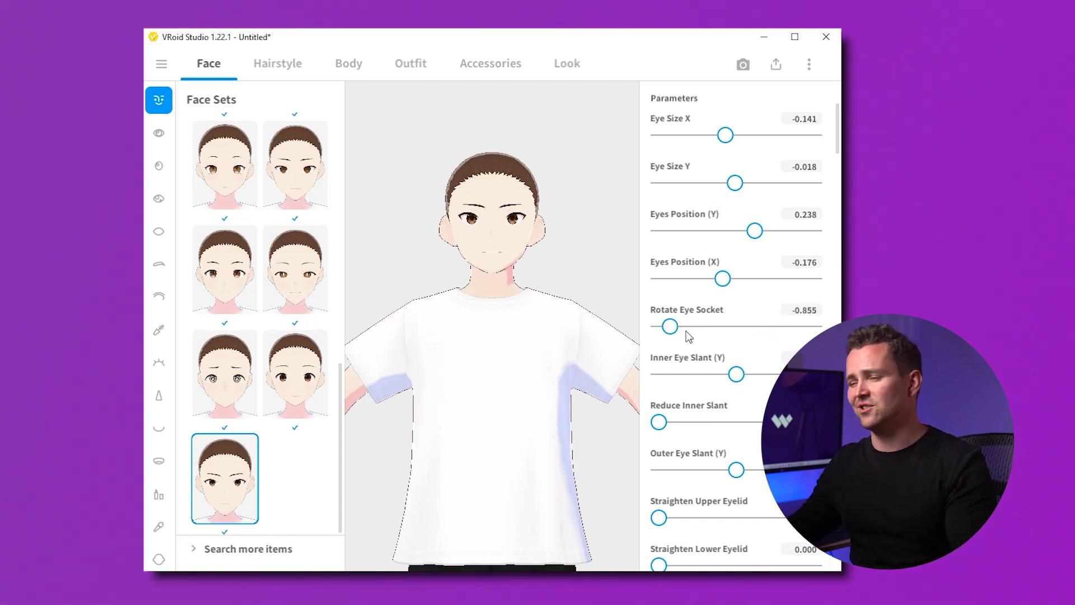
scroll(749, 351, "down", 1)
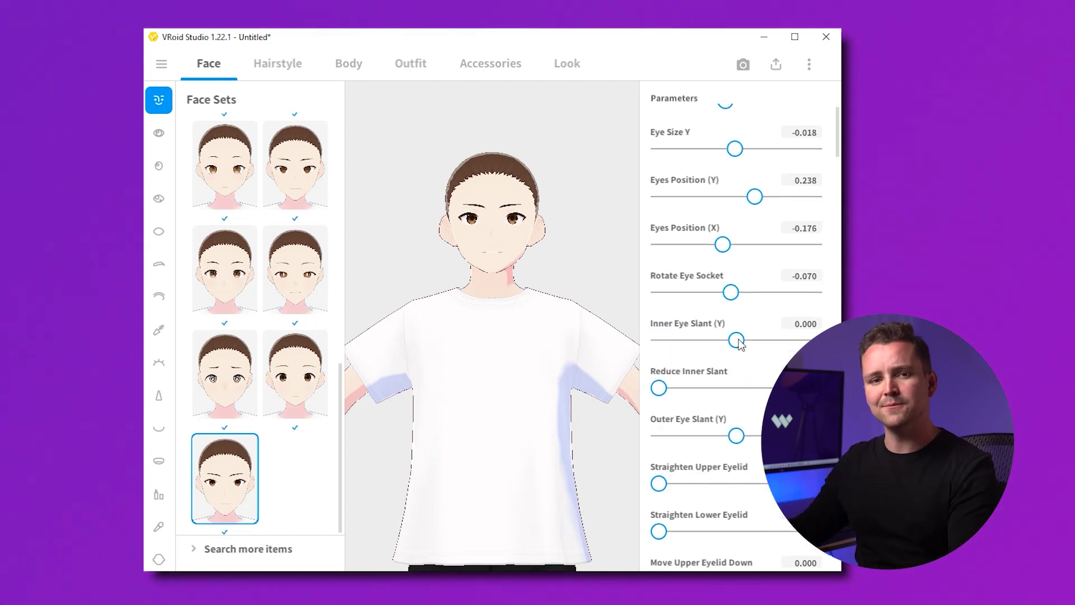
Step: Apply the shaggy shoulder-length hairstyle preset
left_click(274, 69)
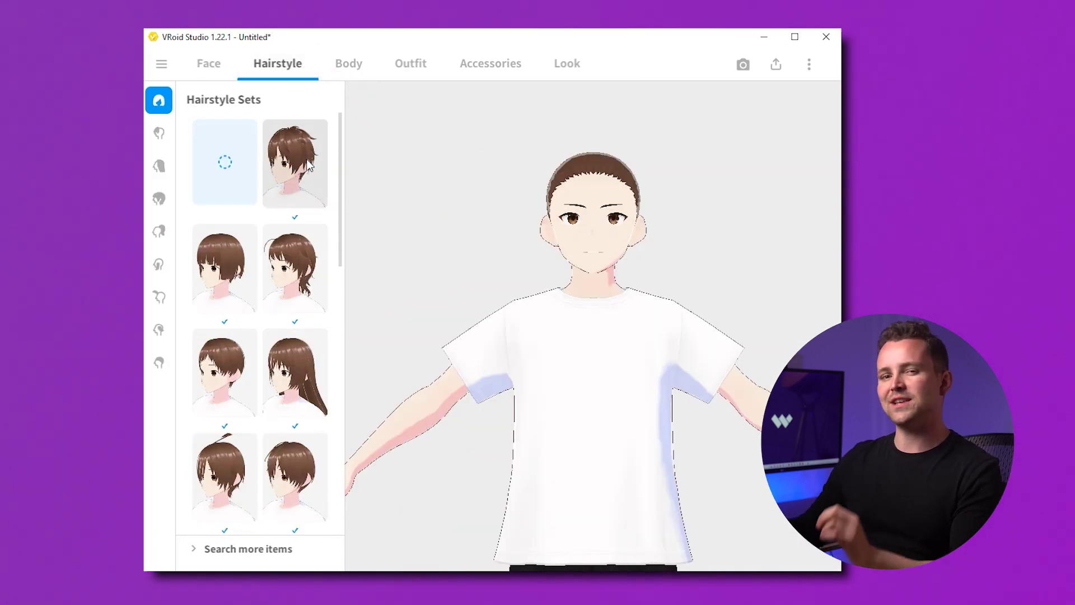
left_click(308, 165)
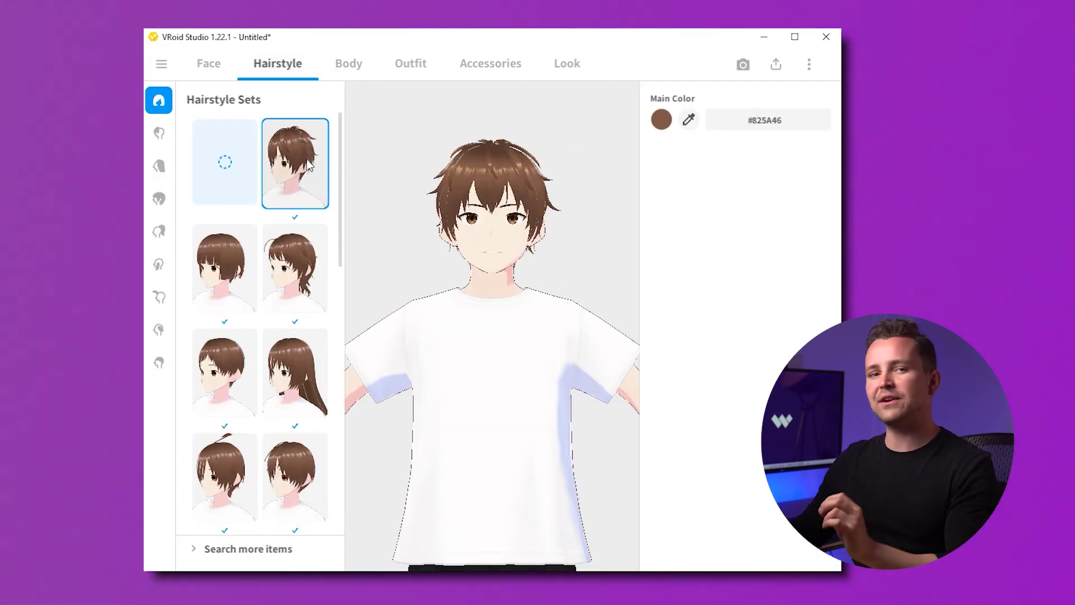
left_click(224, 269)
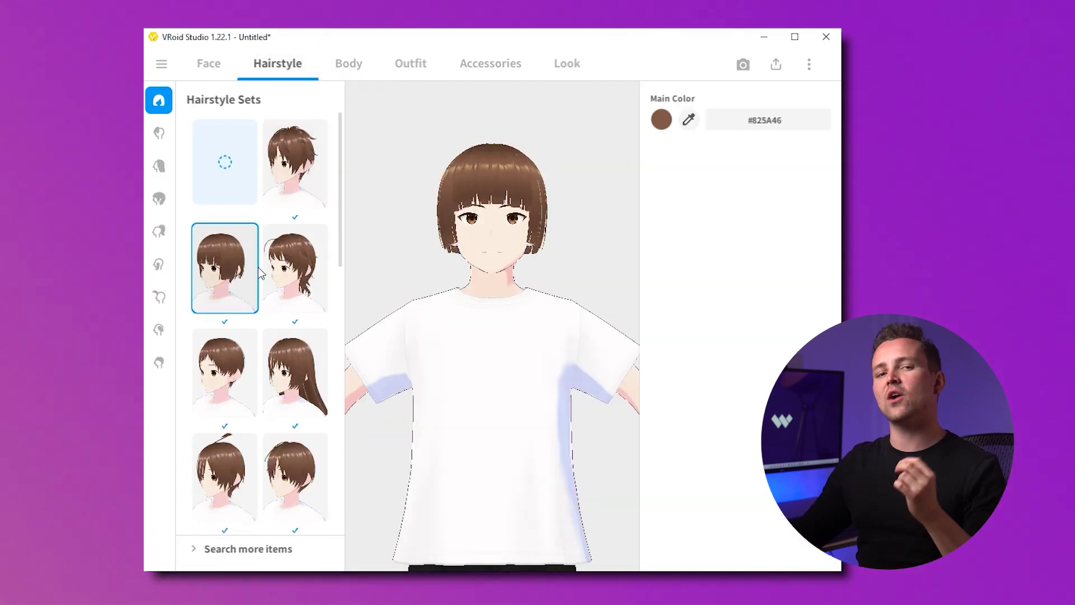
left_click(294, 267)
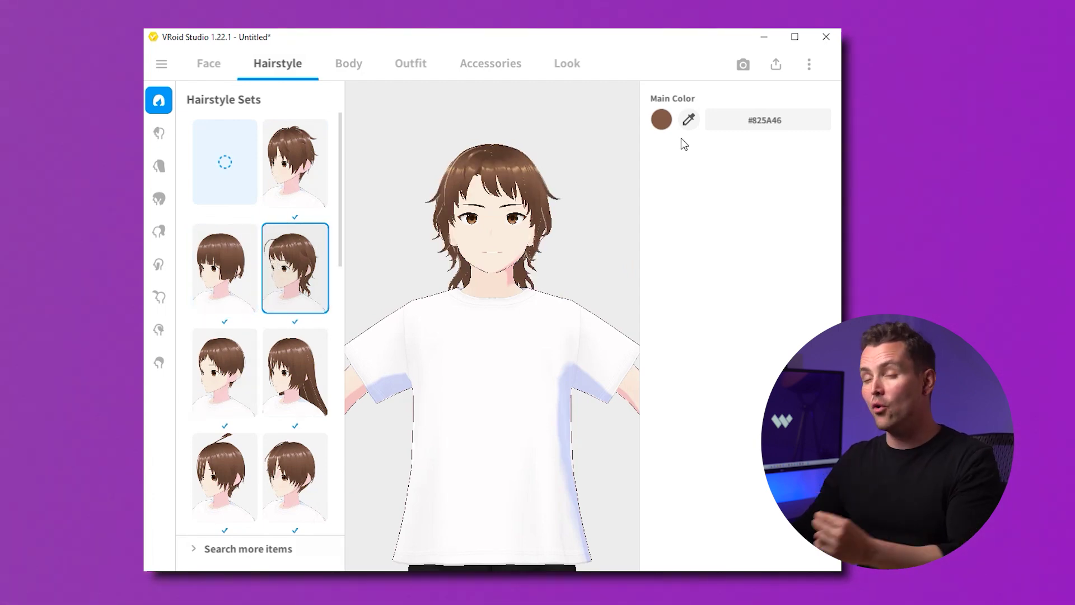
Step: Set the main hair colour to dark brown #3A2B24
left_click(661, 120)
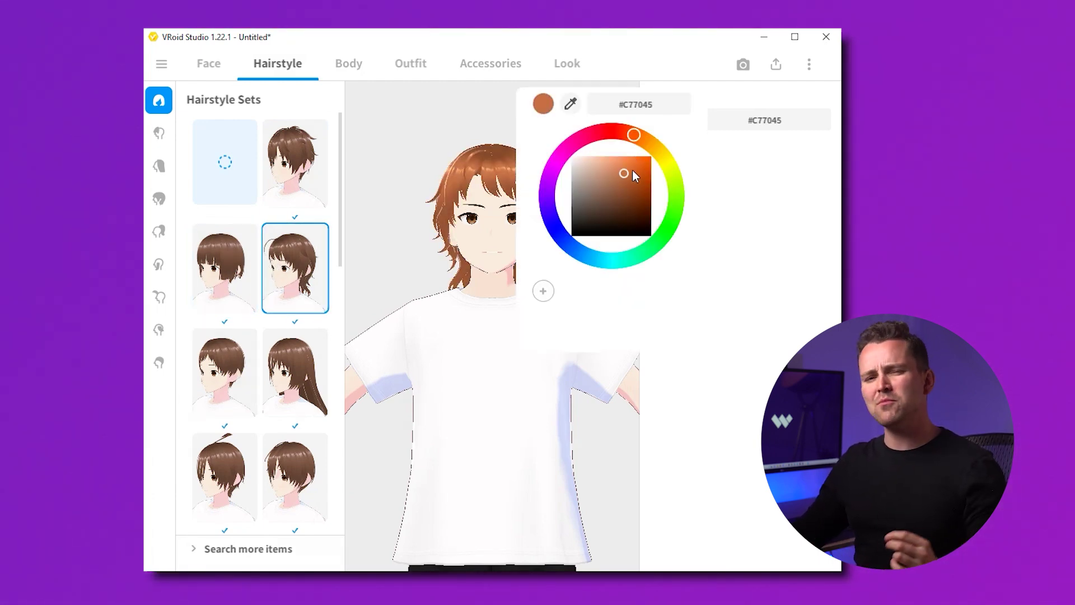
left_click_drag(624, 176, 600, 218)
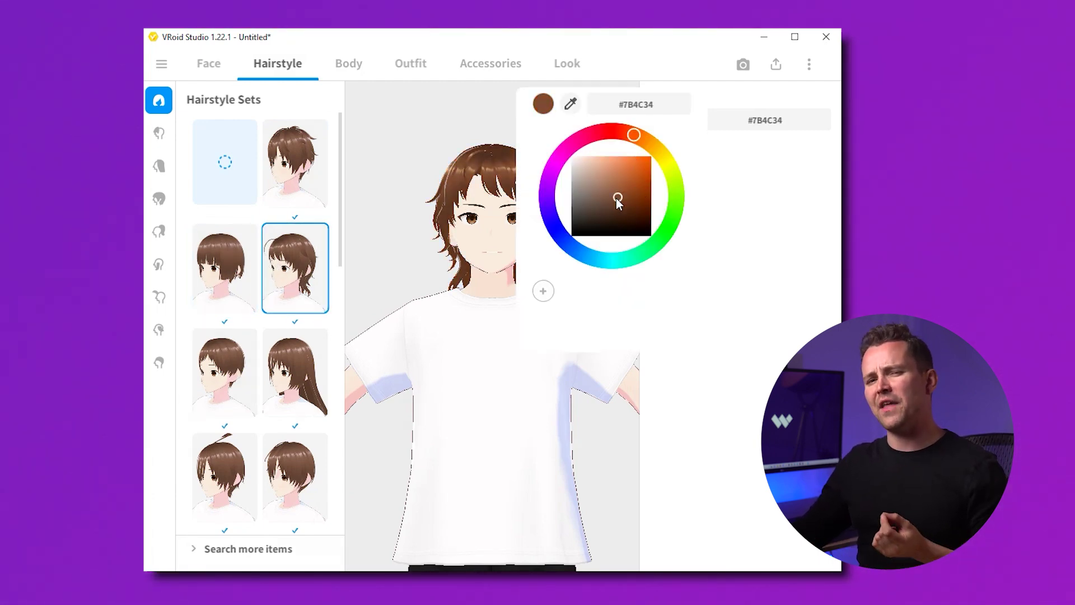
left_click(712, 112)
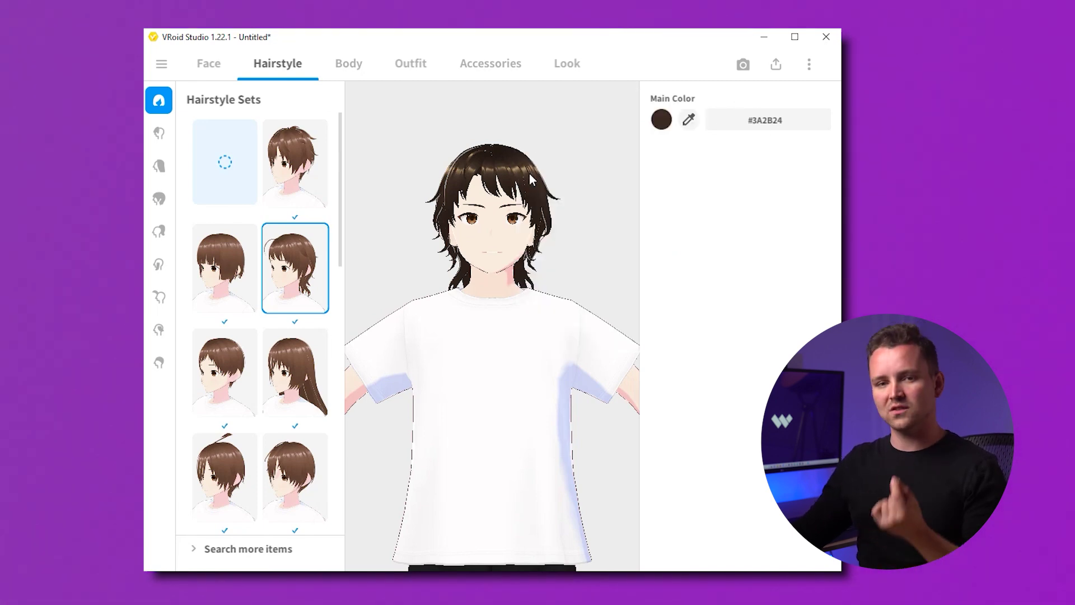
Step: Browse the preset and custom Front hair options
left_click(160, 134)
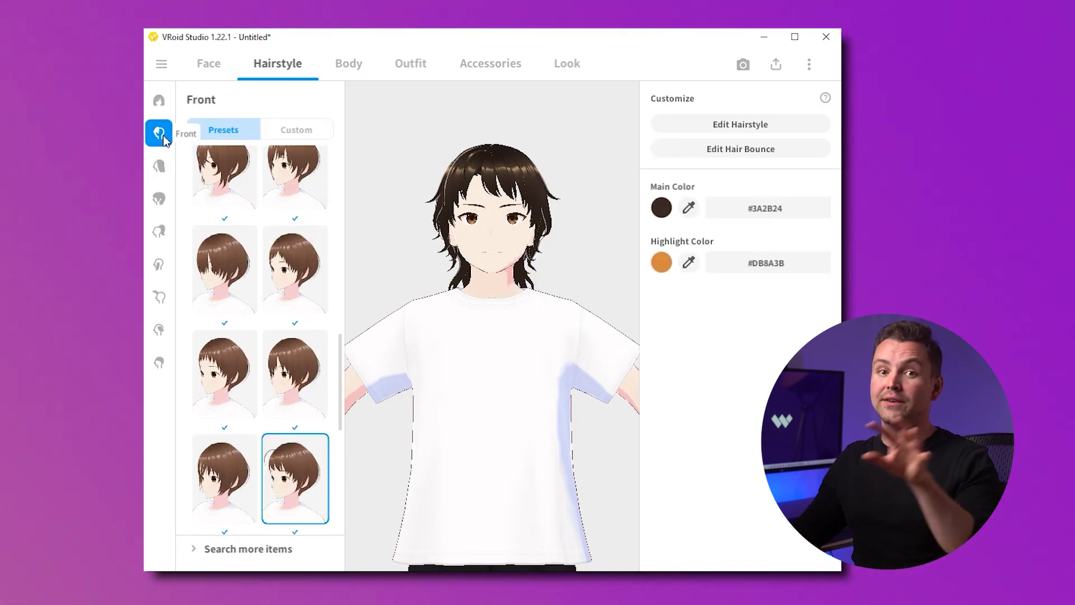
left_click(304, 133)
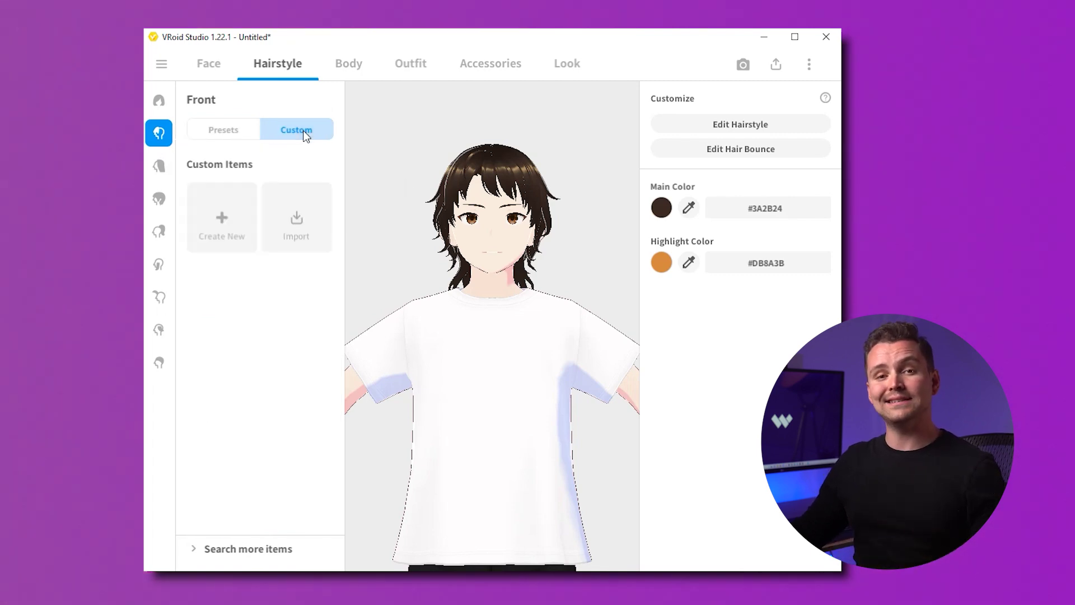
left_click(231, 131)
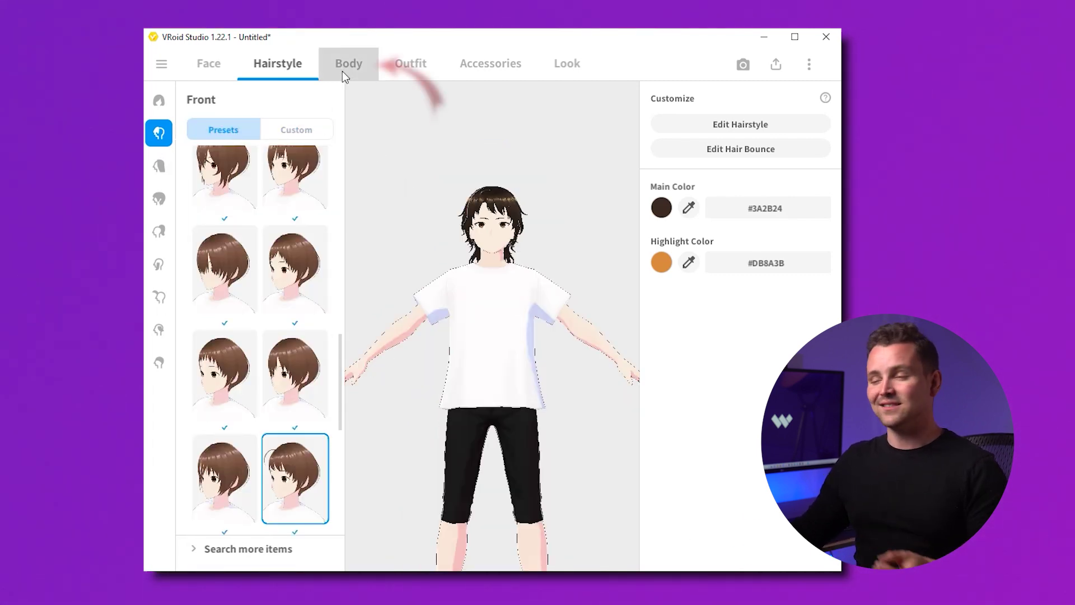
left_click(348, 64)
Step: Set the skin colour to #FADABF and raise the avatar's height to about 210 cm
left_click(661, 207)
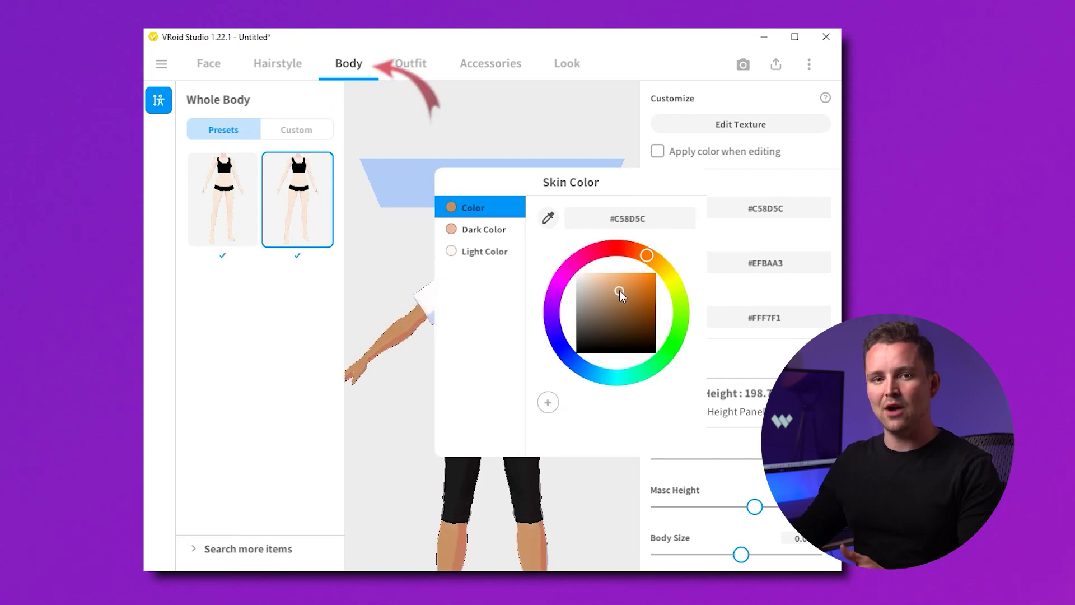
left_click_drag(587, 273, 594, 276)
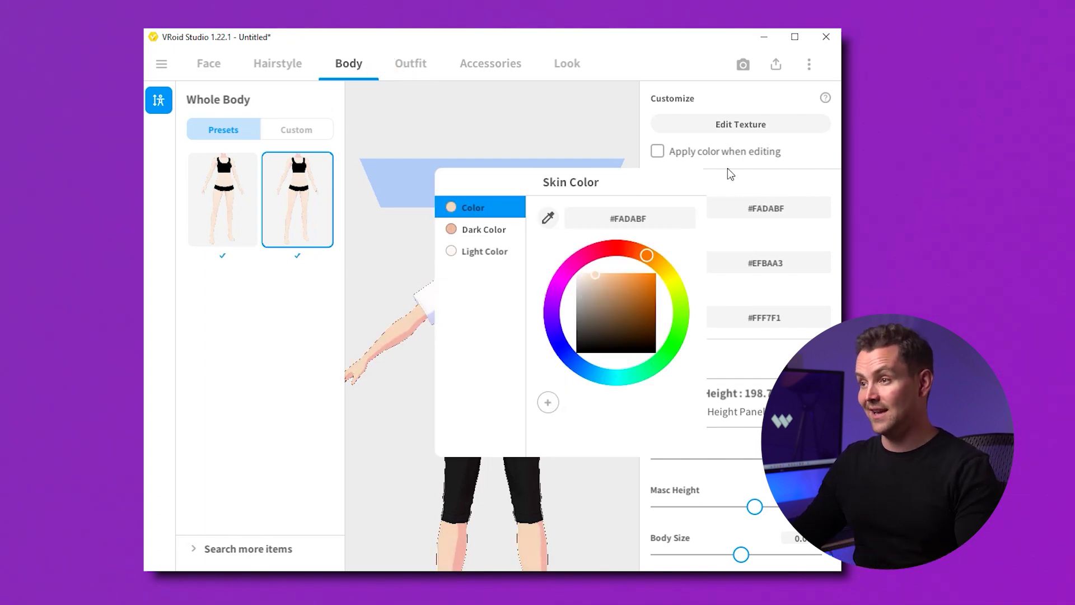
left_click(724, 186)
scroll(739, 437, "down", 2)
left_click_drag(754, 404, 786, 404)
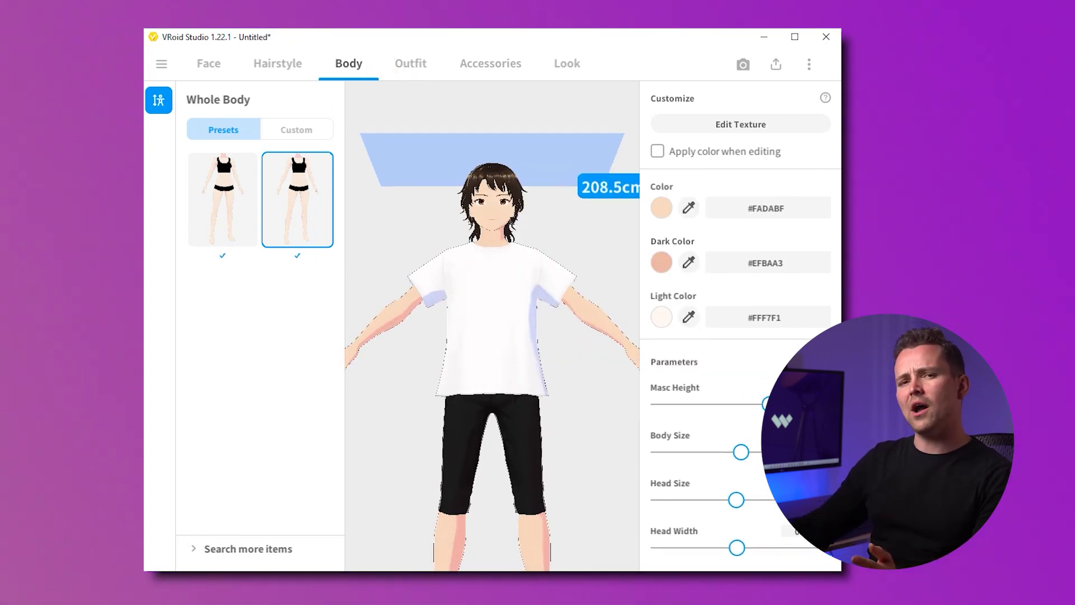
left_click_drag(742, 452, 736, 453)
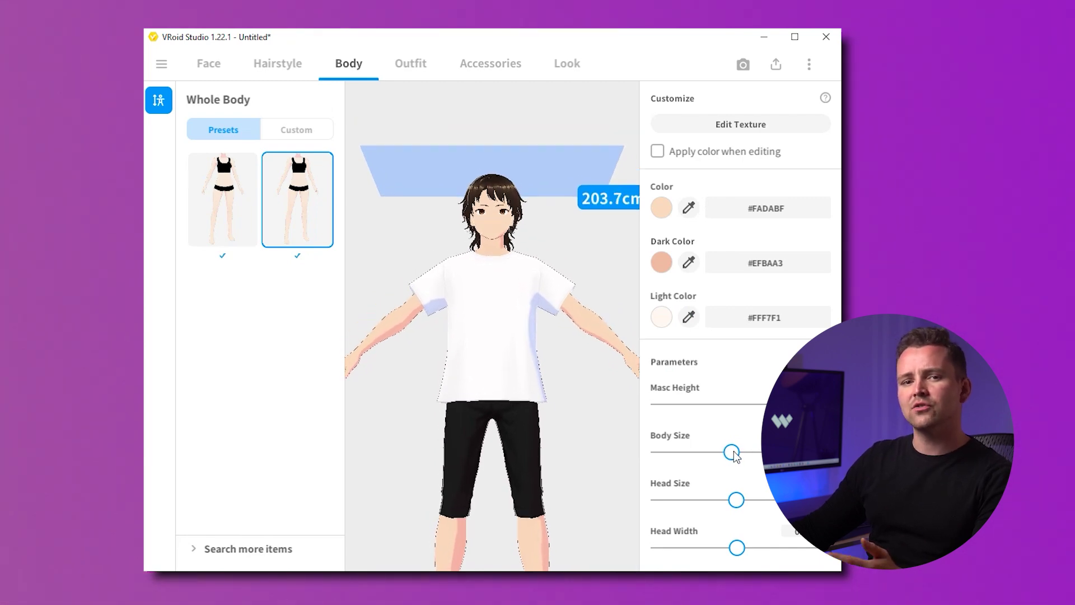
scroll(709, 467, "down", 4)
scroll(709, 467, "down", 2)
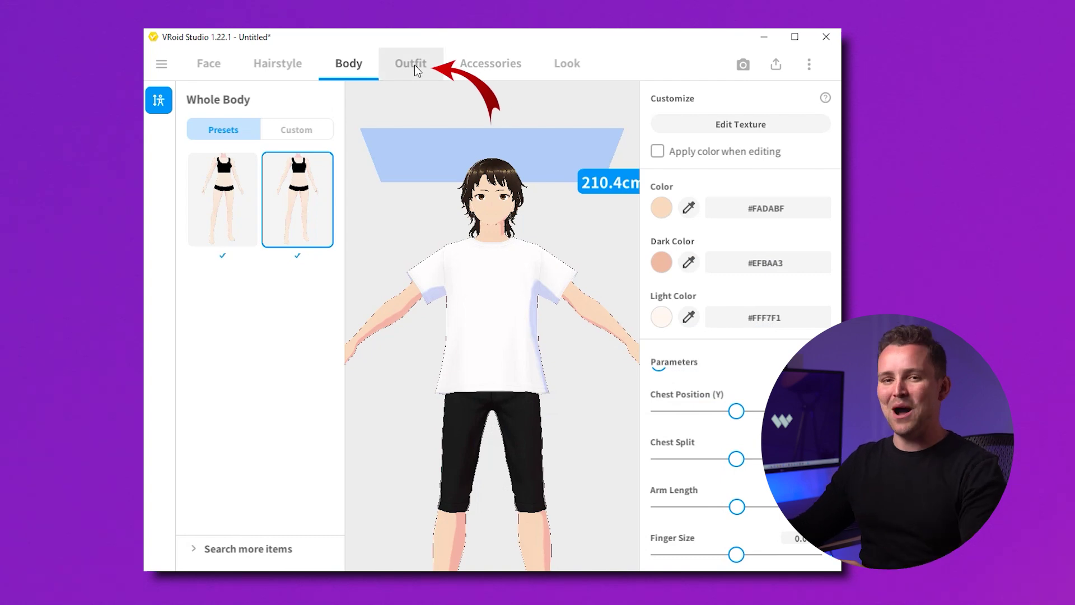
left_click(413, 65)
Step: Dress the avatar in the grey hoodie top and dark green pants
left_click(295, 164)
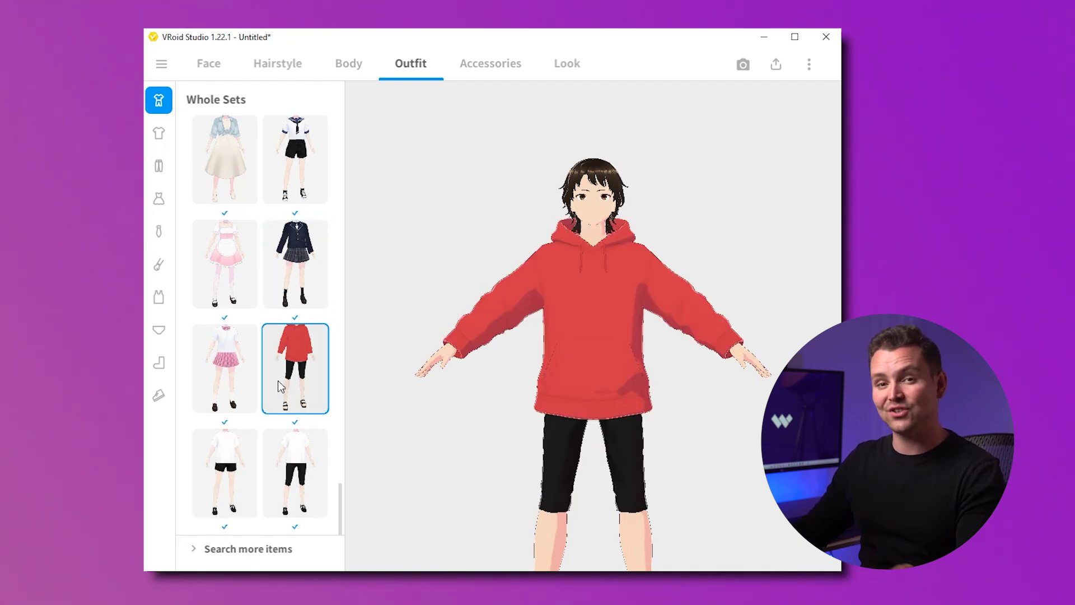
left_click(158, 134)
left_click(225, 269)
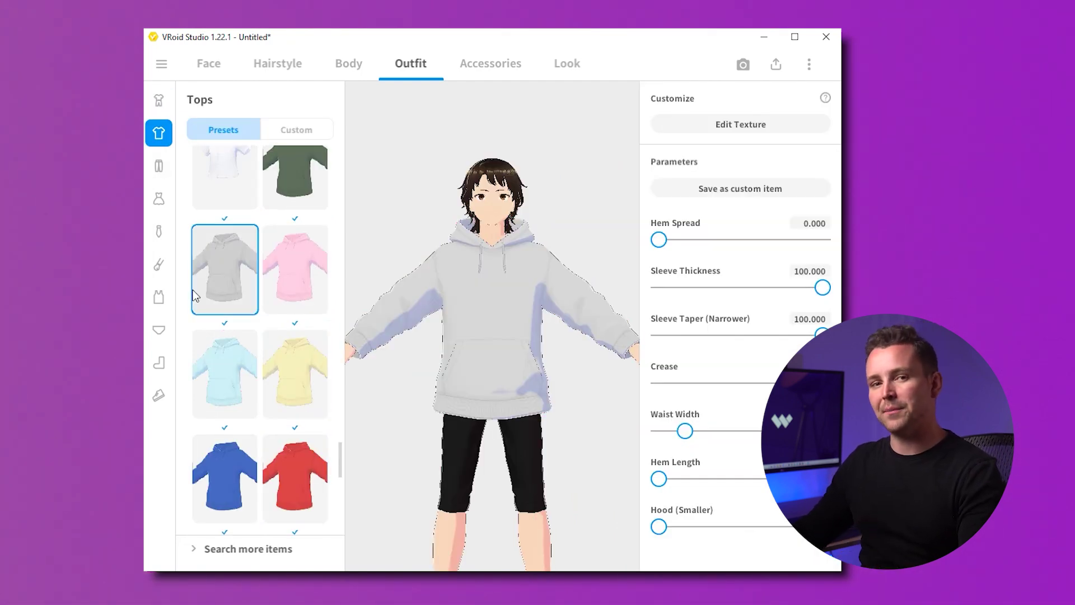
left_click(158, 165)
left_click(295, 270)
left_click(225, 375)
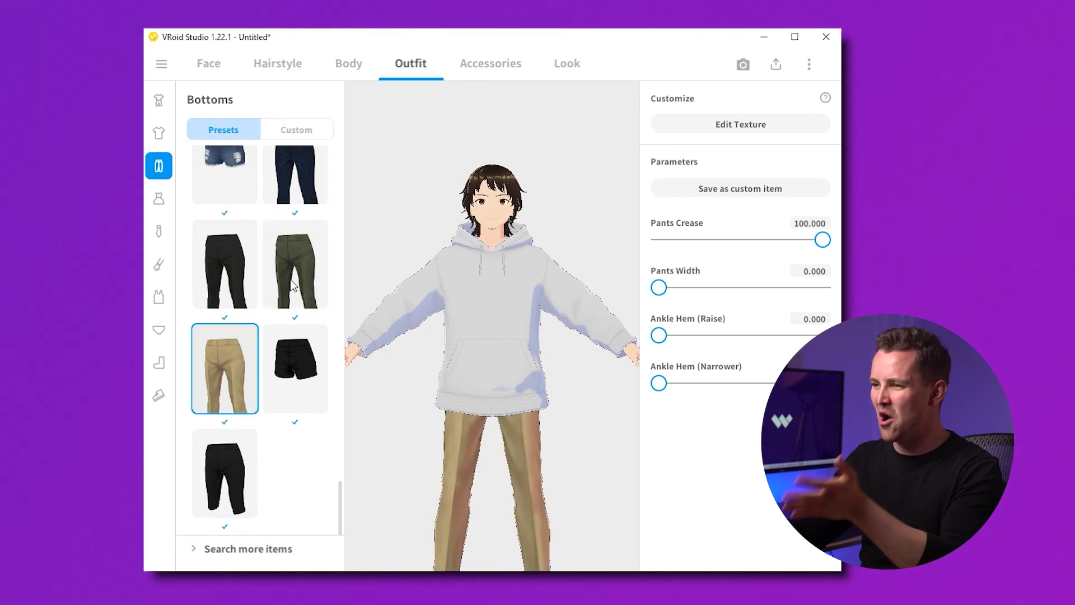
left_click(295, 270)
left_click(159, 133)
left_click(486, 69)
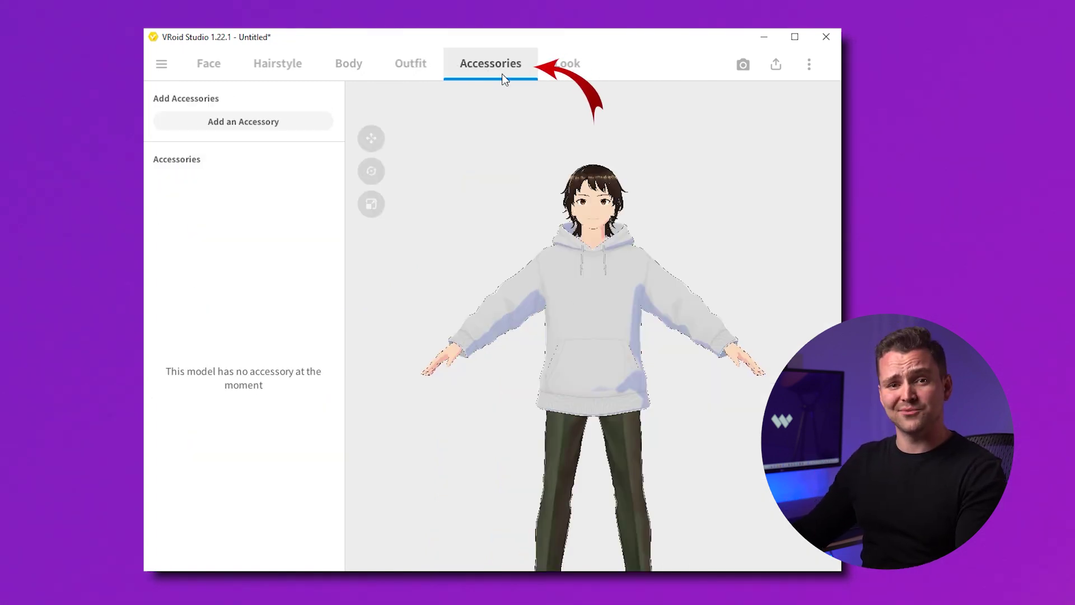
Step: Add Glasses (Thick), reshape their frame, and widen the hair outline
left_click(260, 127)
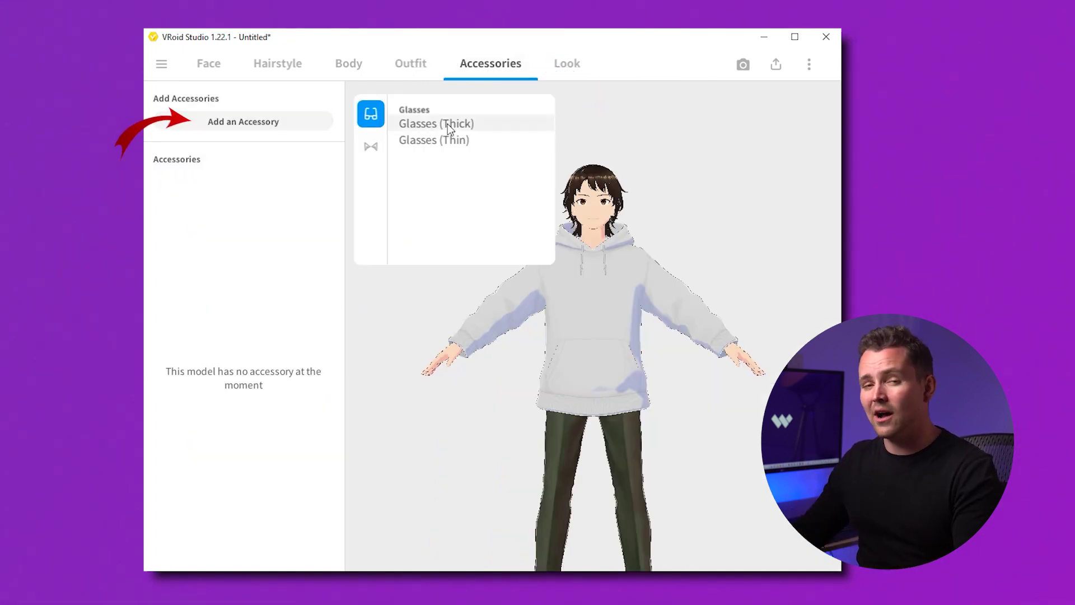
left_click(447, 123)
left_click(487, 302)
right_click_drag(496, 215, 496, 206)
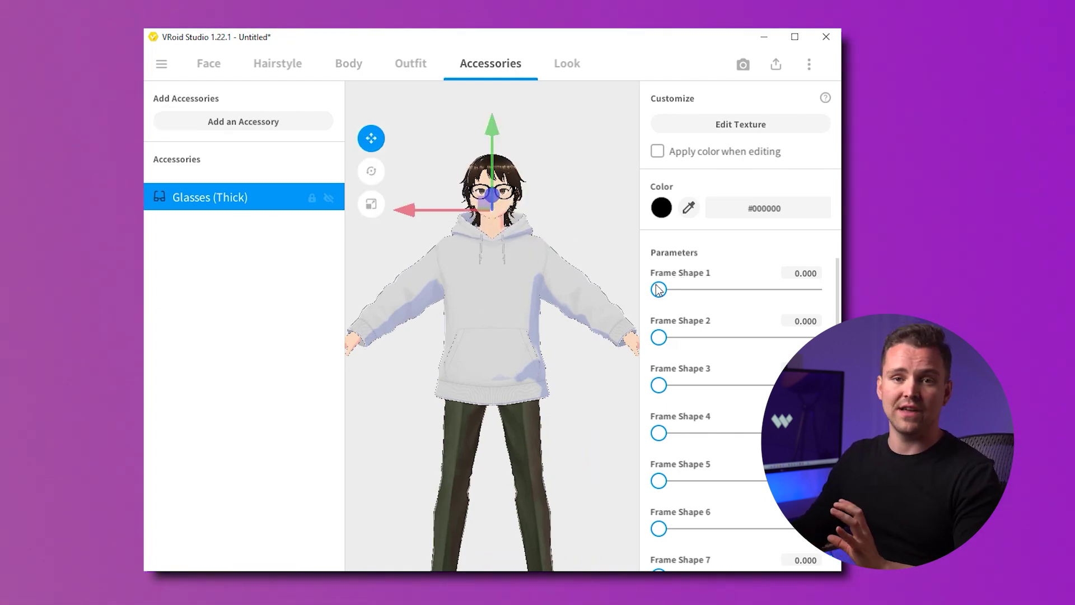
left_click_drag(729, 337, 714, 337)
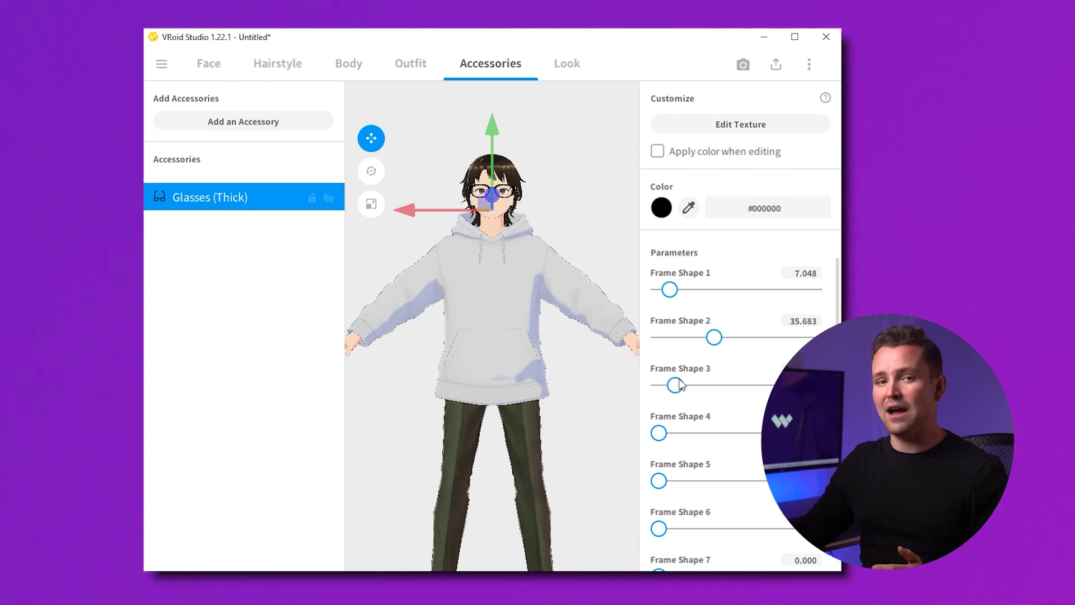
left_click_drag(659, 433, 679, 432)
scroll(718, 432, "down", 3)
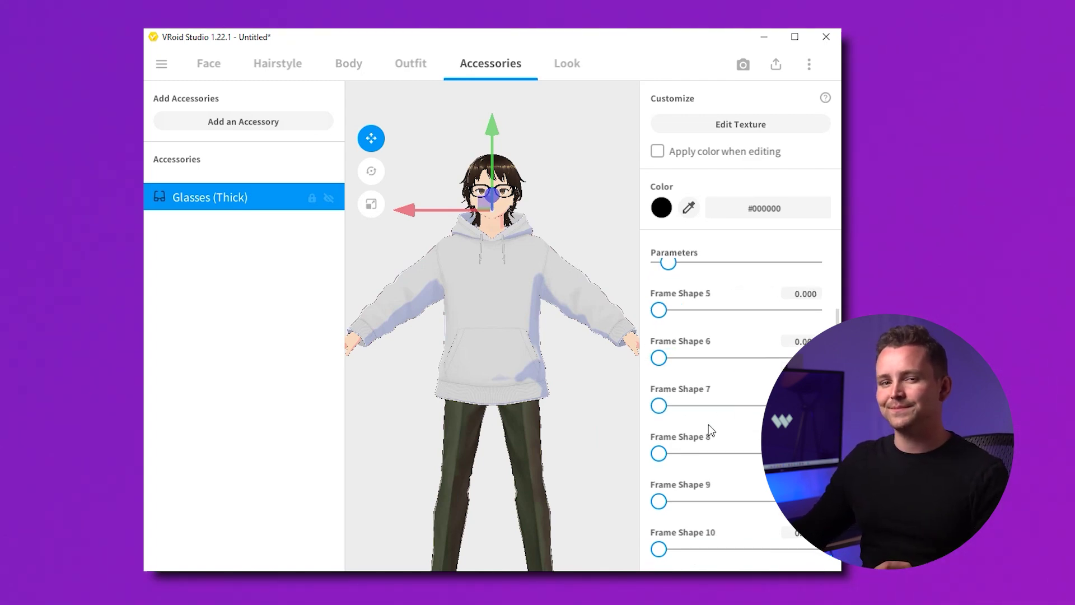
left_click(566, 64)
left_click_drag(659, 139, 763, 139)
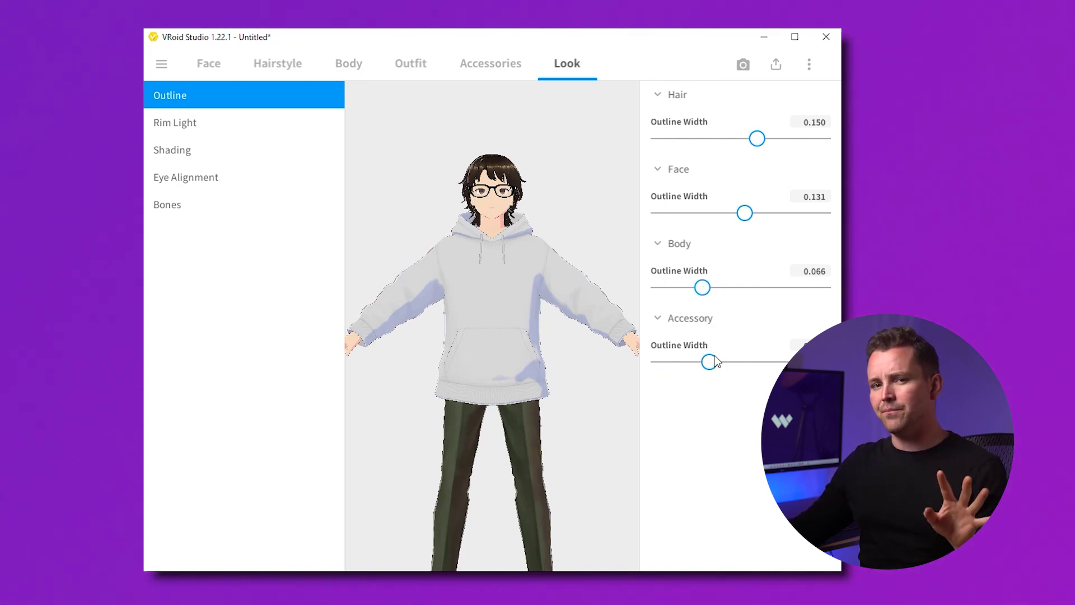
Step: Review the Rim Light, Shading, Eye Alignment and Bones settings in the Look editor
left_click(194, 128)
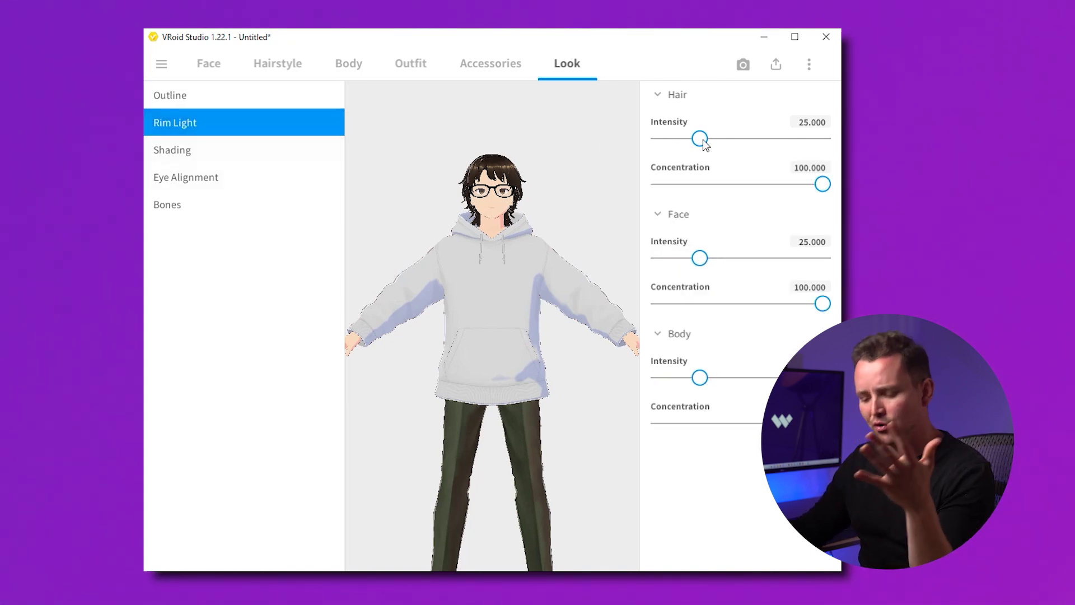
left_click(183, 154)
left_click(172, 176)
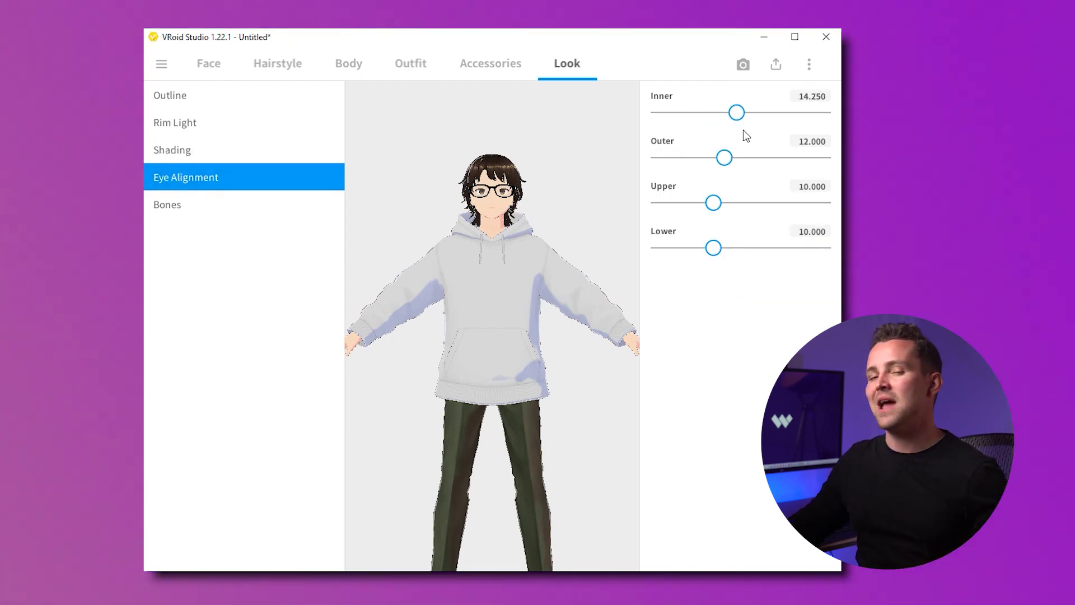
left_click(194, 205)
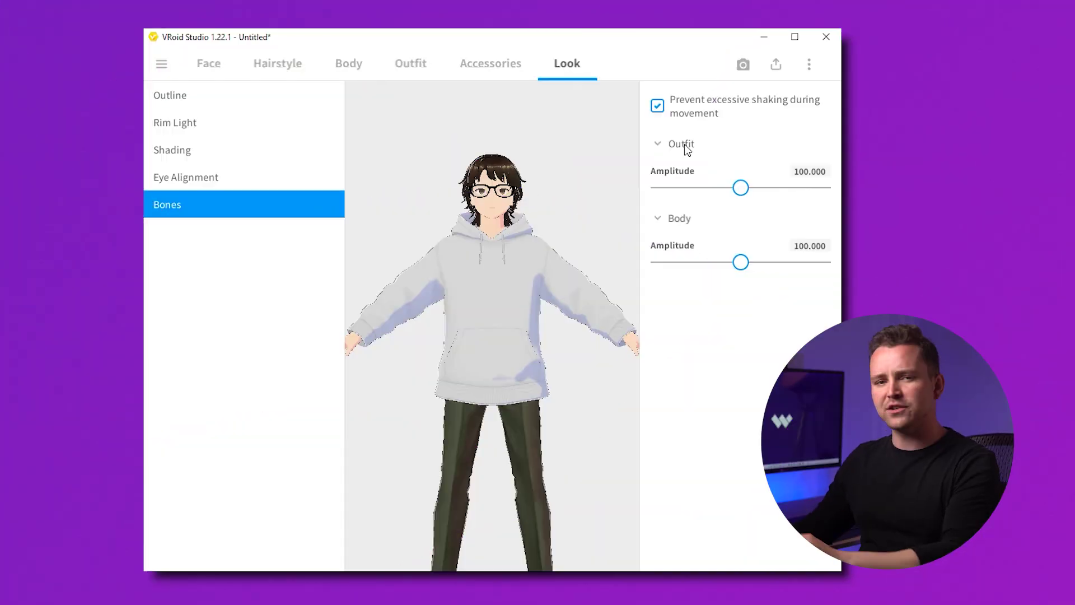
left_click(776, 66)
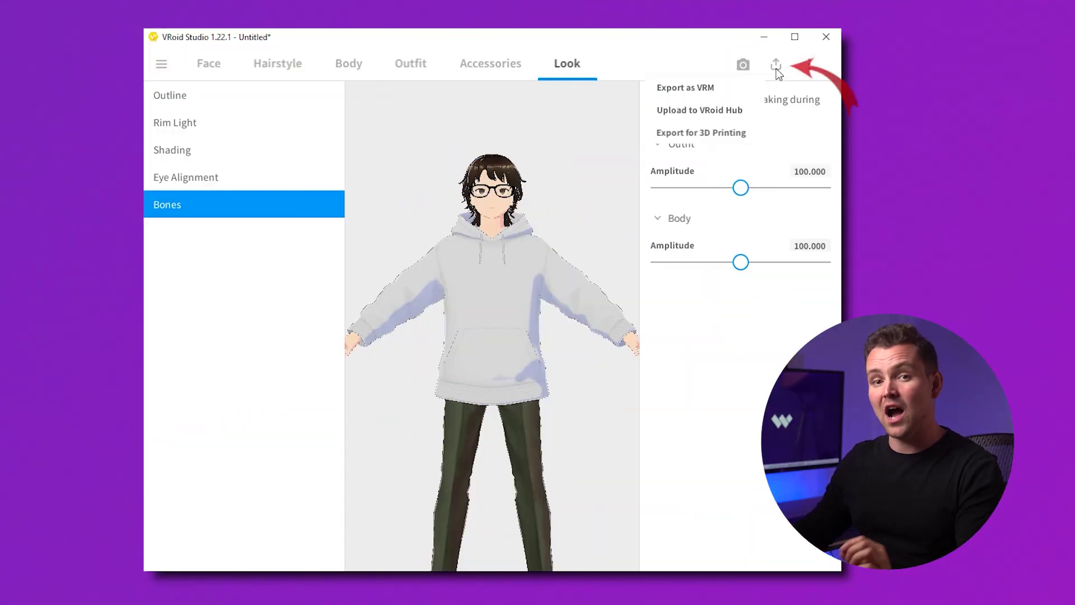
Step: Export as VRM with hair smoothness reduced to 9, lowering polygons to 34232
left_click(695, 90)
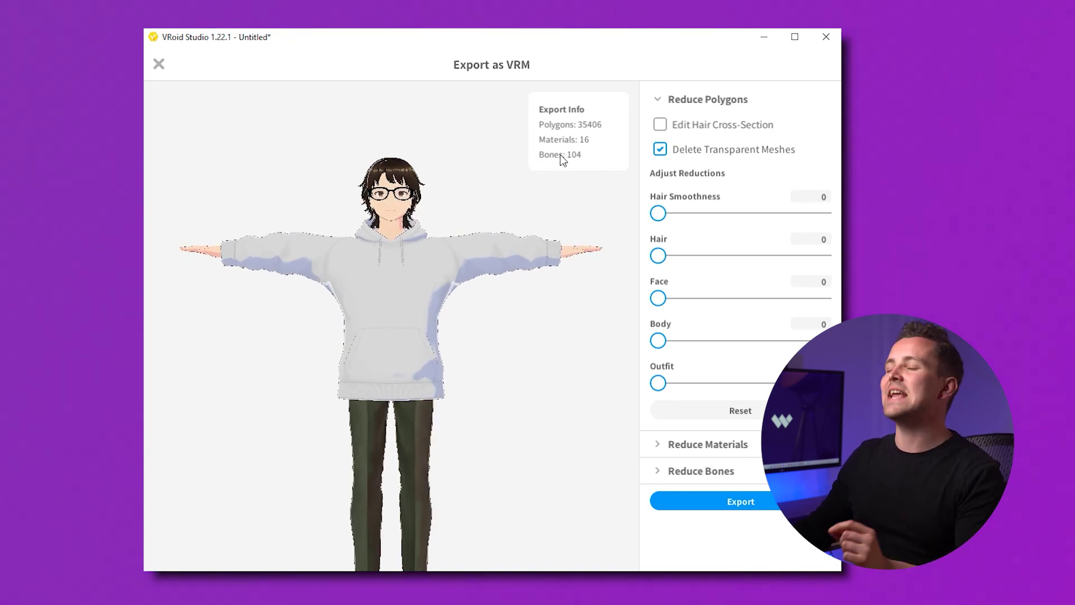
left_click(673, 214)
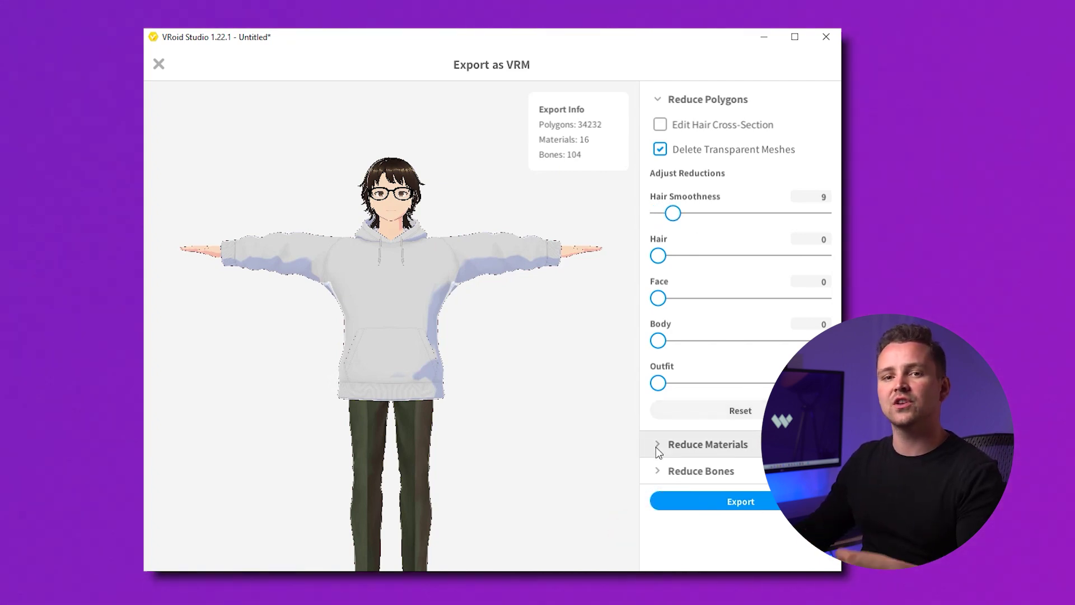
left_click(733, 504)
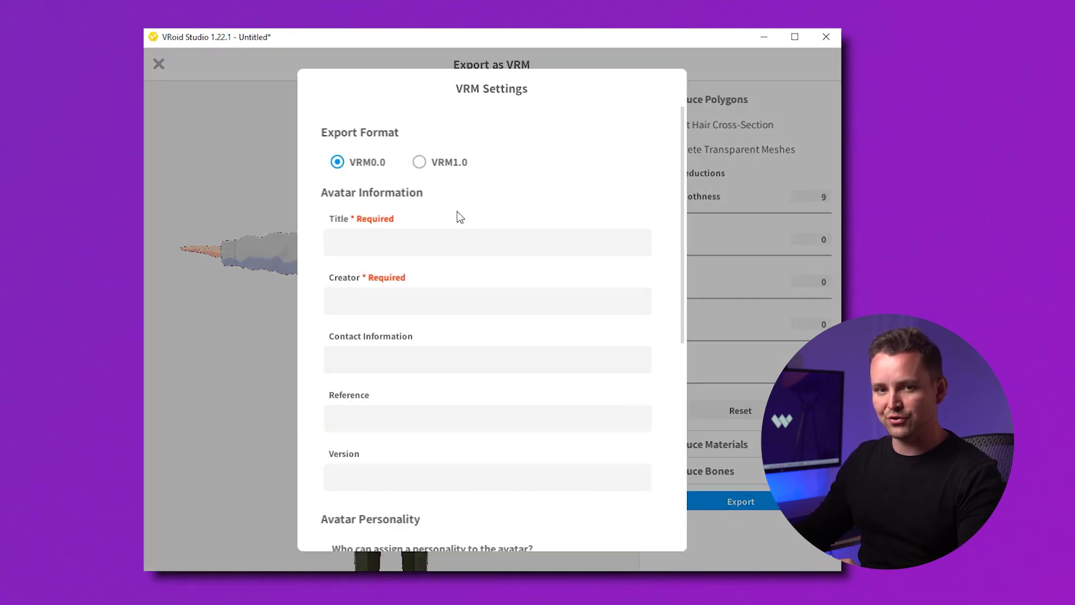
Step: Enter the avatar's title, creator and permission URL, allow commercial use, and export the VRM
left_click(370, 242)
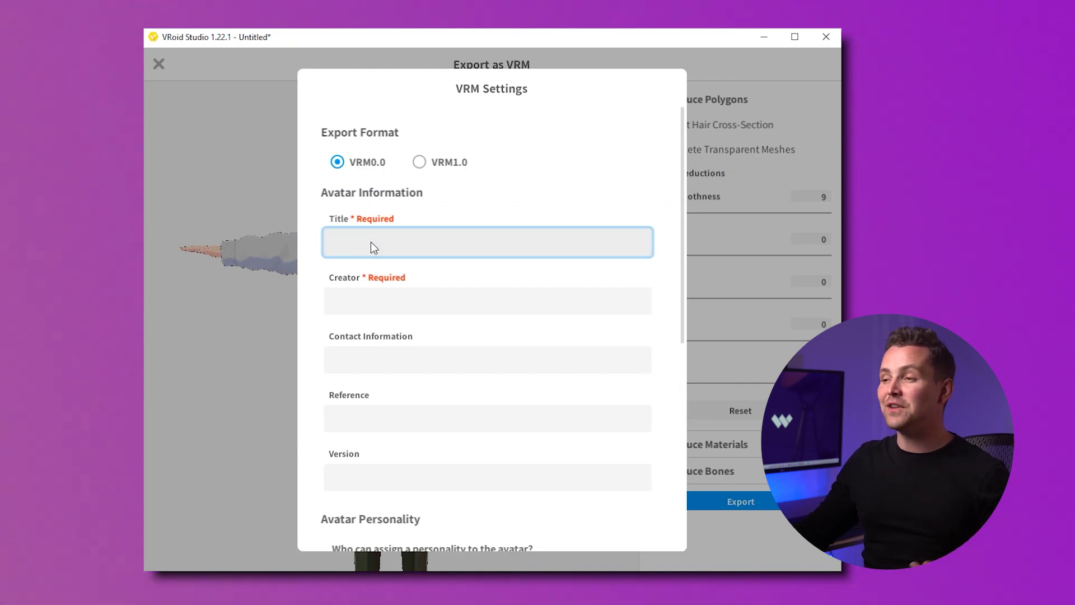
type("josh")
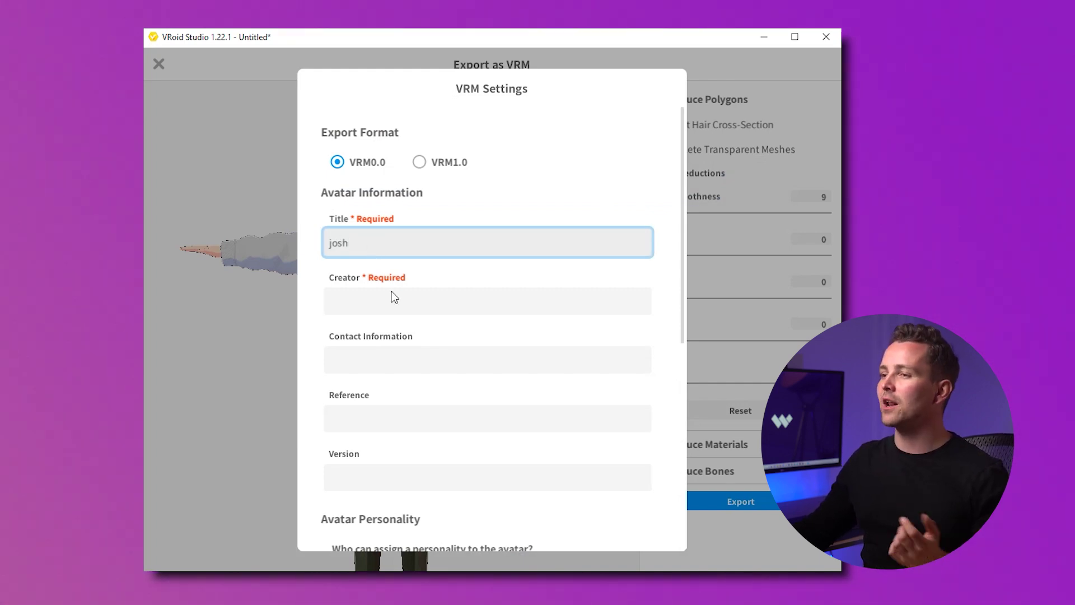
left_click(386, 304)
type("jos")
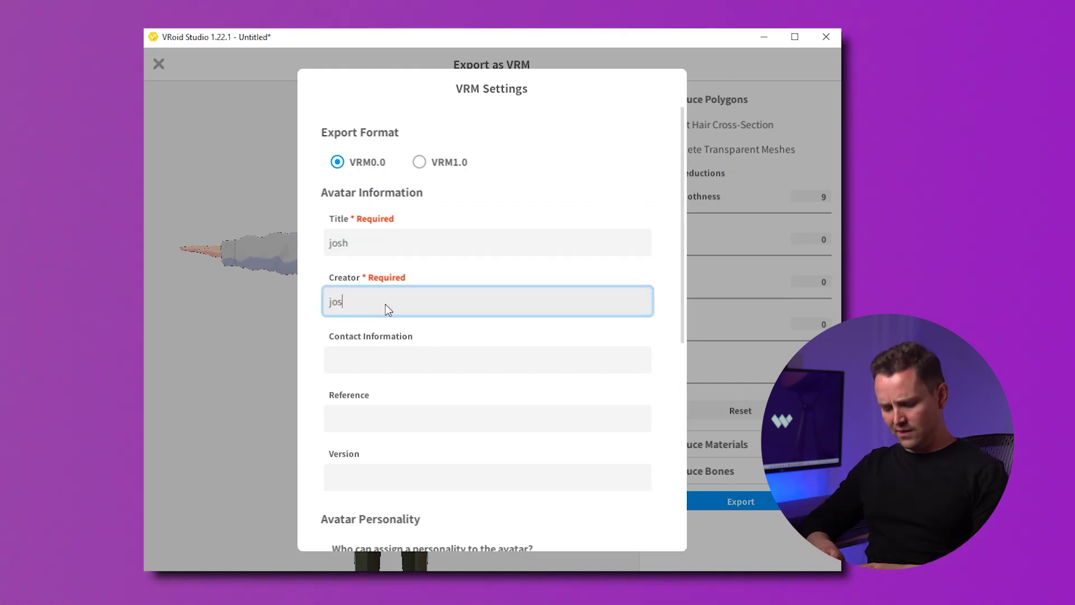
type("hh")
scroll(442, 385, "down", 1)
scroll(443, 385, "down", 2)
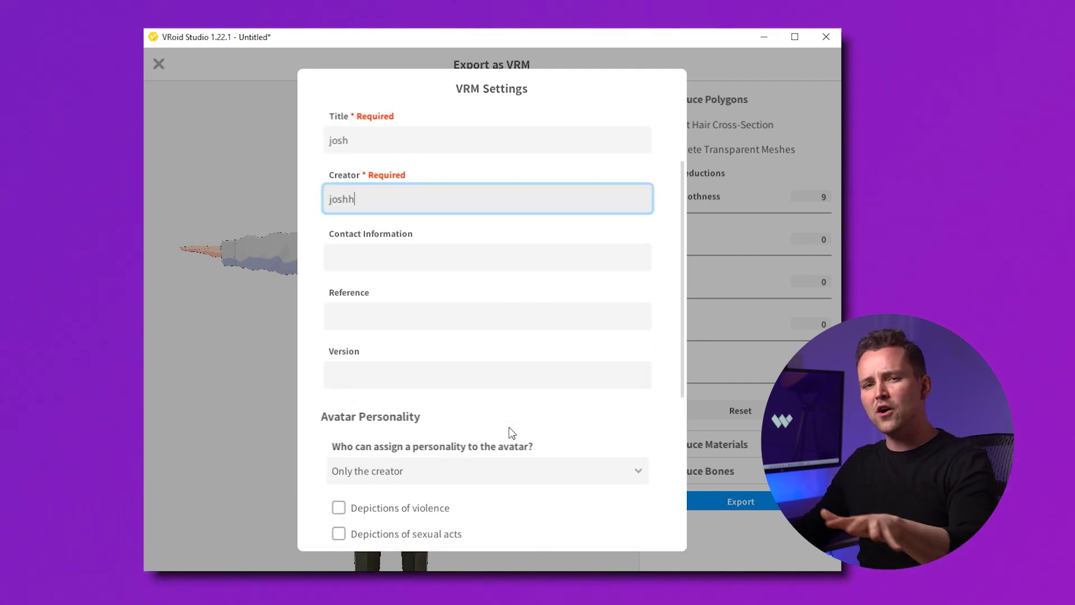
scroll(504, 403, "down", 1)
scroll(534, 413, "down", 1)
scroll(577, 434, "down", 2)
scroll(578, 434, "down", 1)
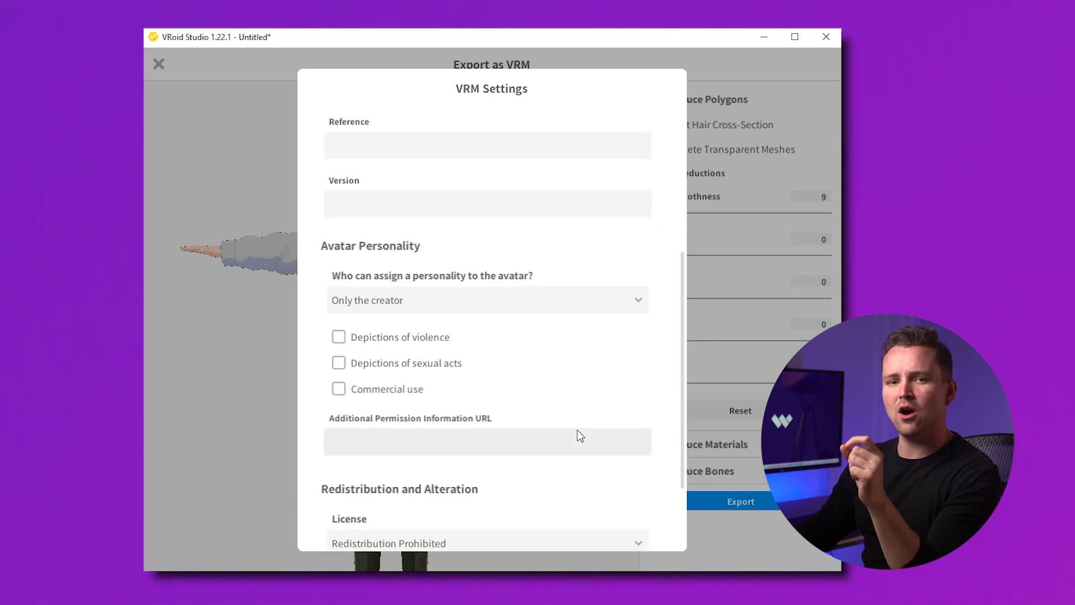
scroll(578, 426, "down", 1)
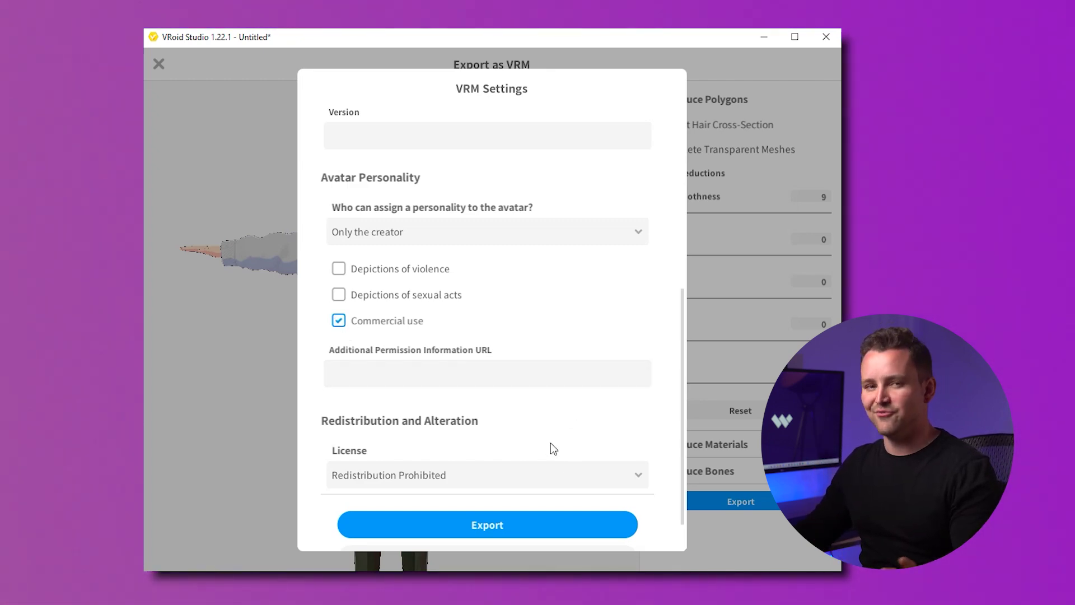
scroll(551, 443, "down", 2)
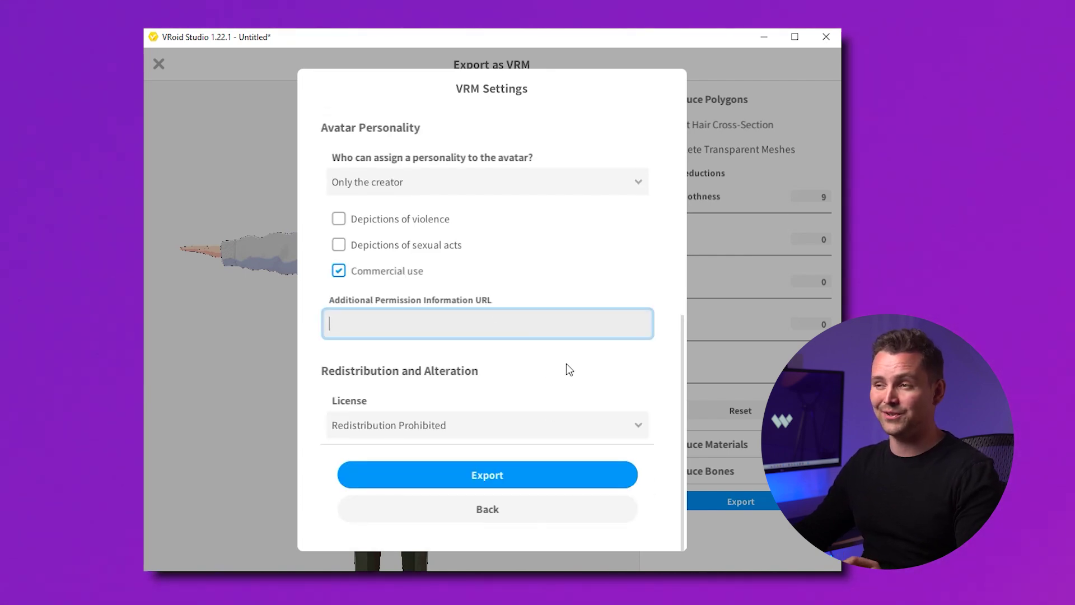
type("aaaaa")
left_click(534, 372)
left_click(505, 429)
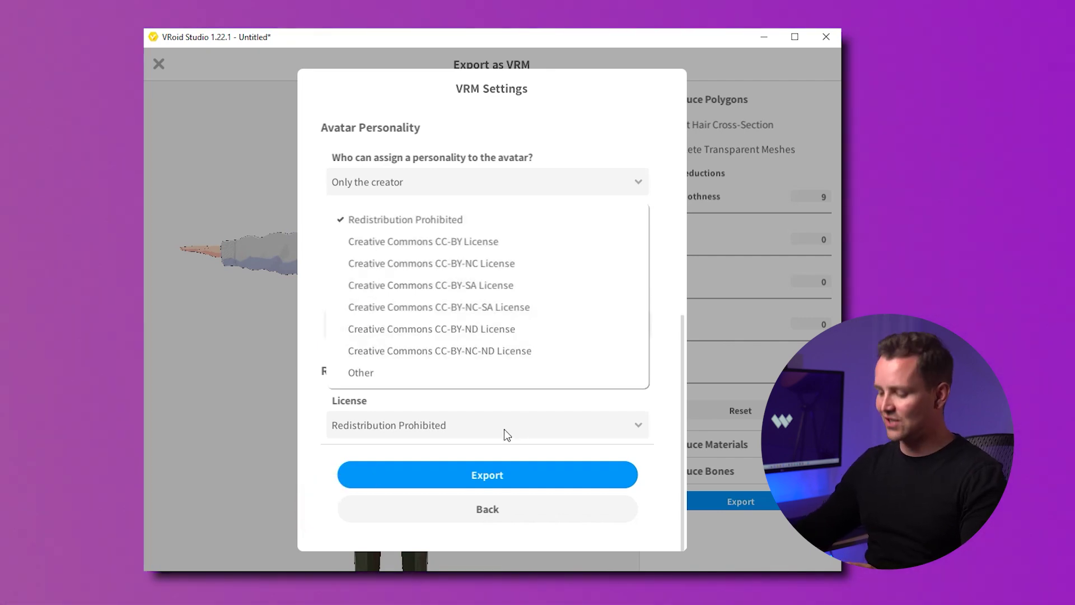
left_click(519, 477)
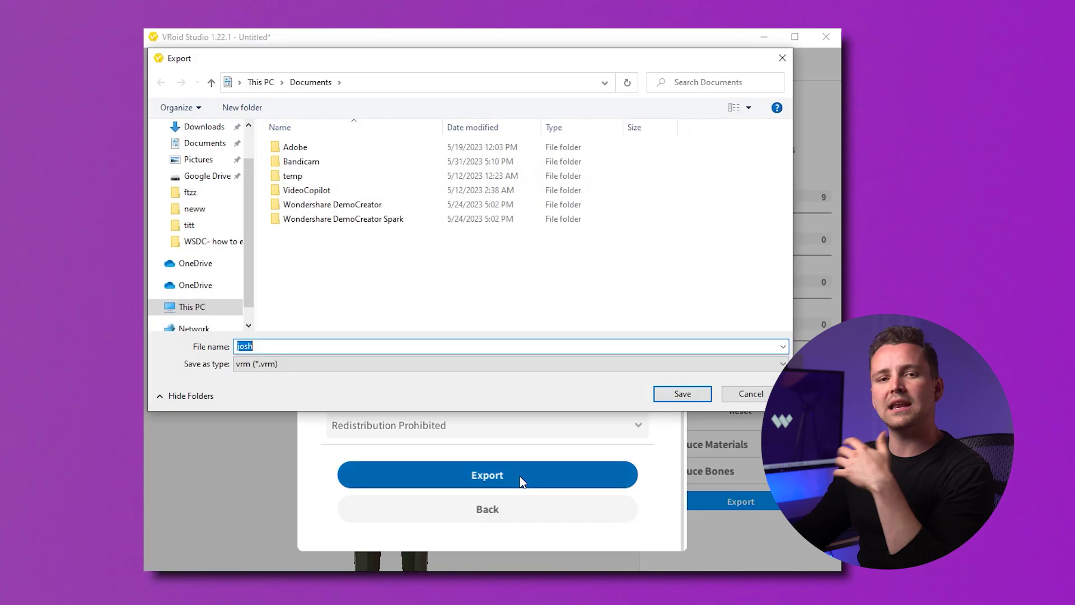
scroll(210, 162, "up", 2)
Step: Save the avatar as josh.vrm on the Desktop
left_click(202, 155)
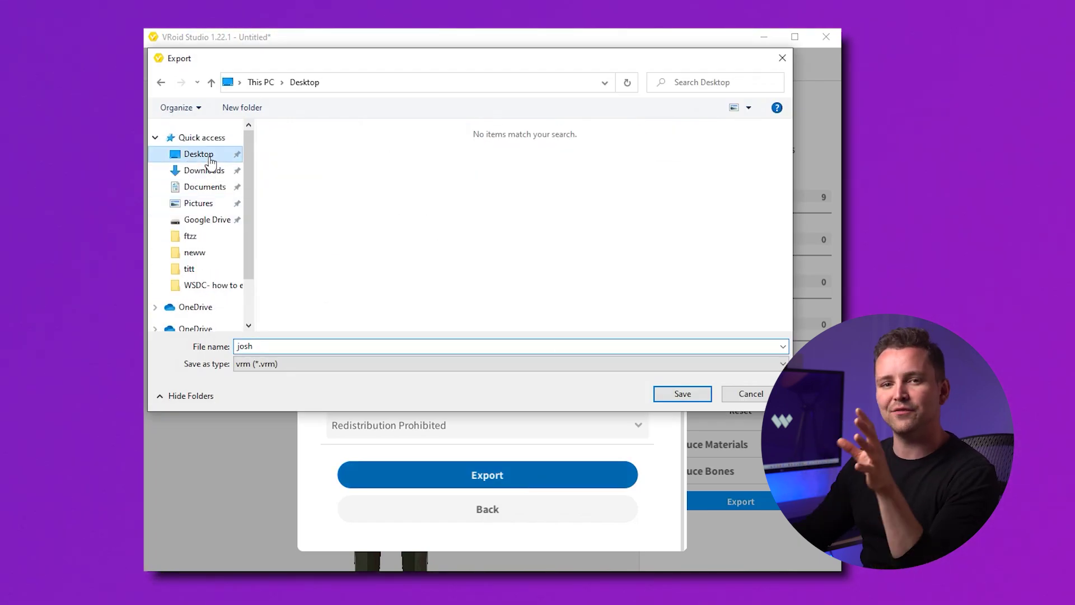
left_click(681, 393)
left_click(491, 475)
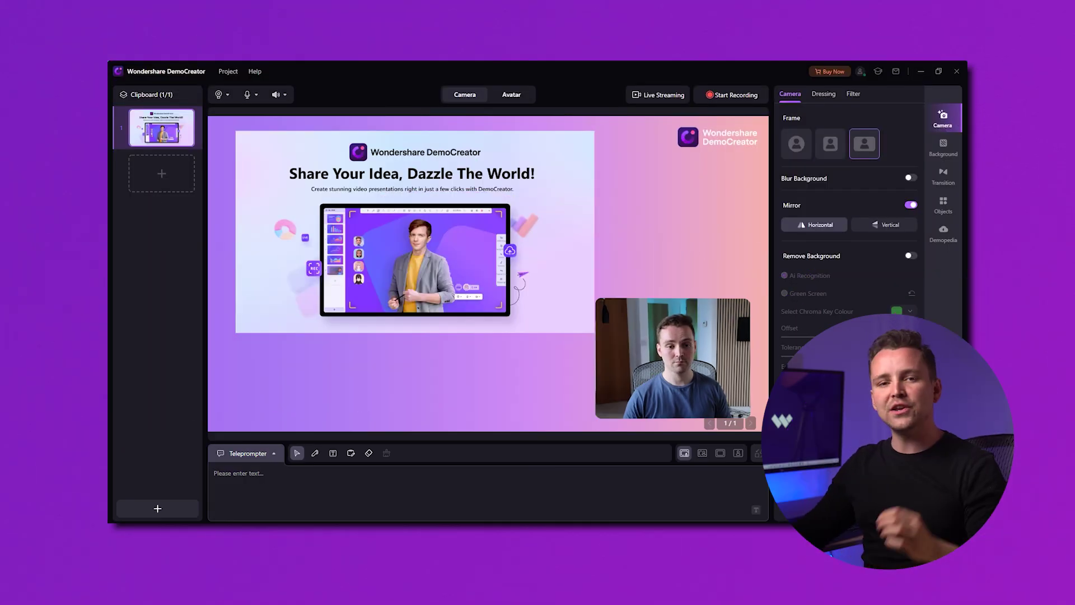
Step: Turn on avatar mode and load josh.vrm through Load VRM Model in the VRM tab
left_click(516, 97)
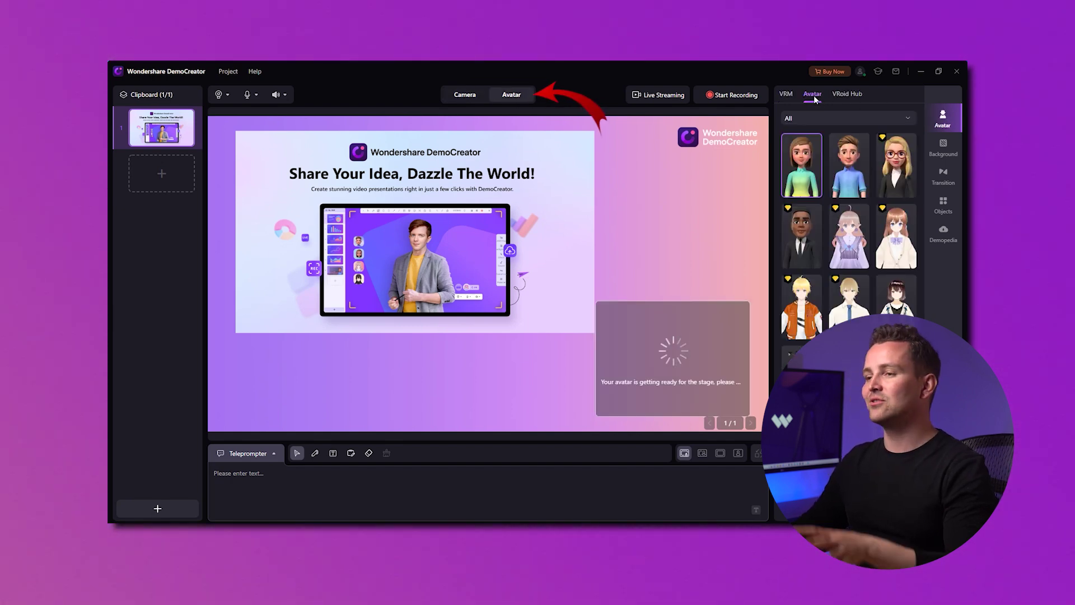
left_click(790, 95)
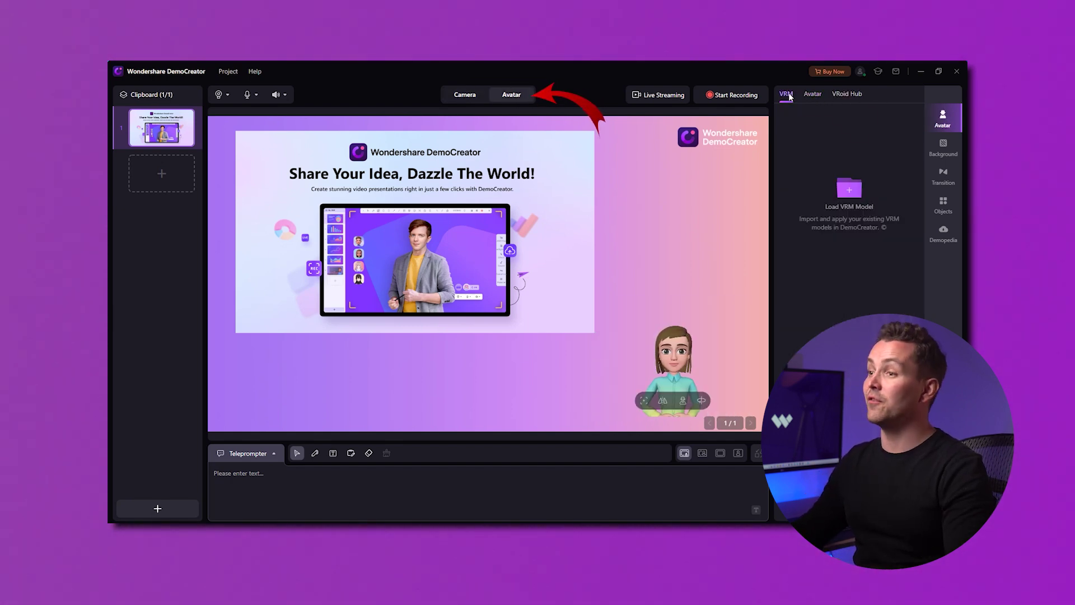
left_click(848, 188)
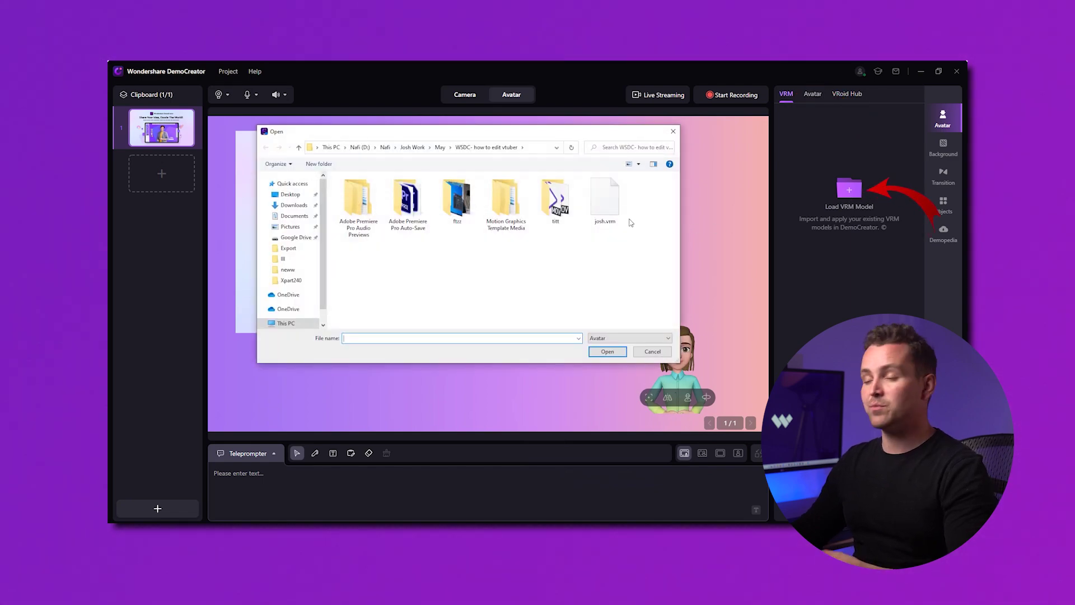
left_click(606, 351)
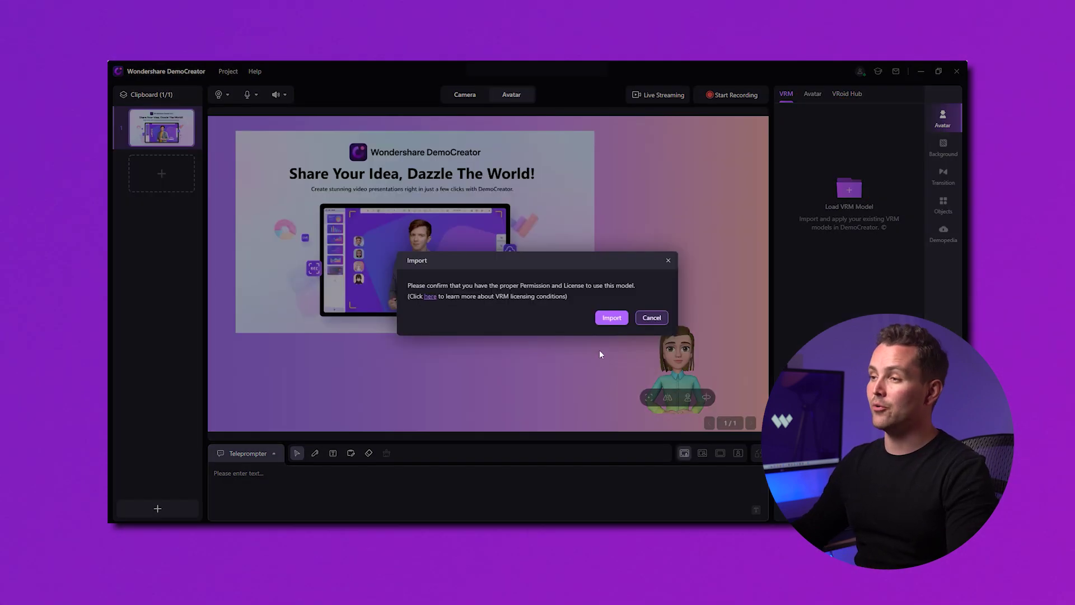
left_click(619, 322)
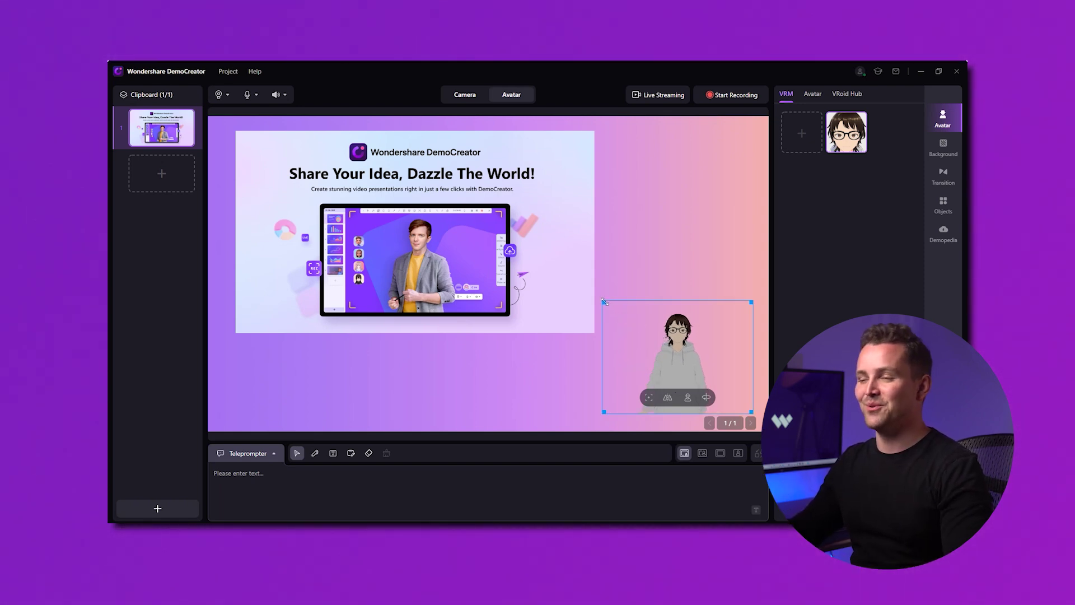
Step: Enlarge the josh avatar and move it to the right side of the stage
left_click_drag(604, 301, 504, 181)
left_click_drag(572, 252, 667, 259)
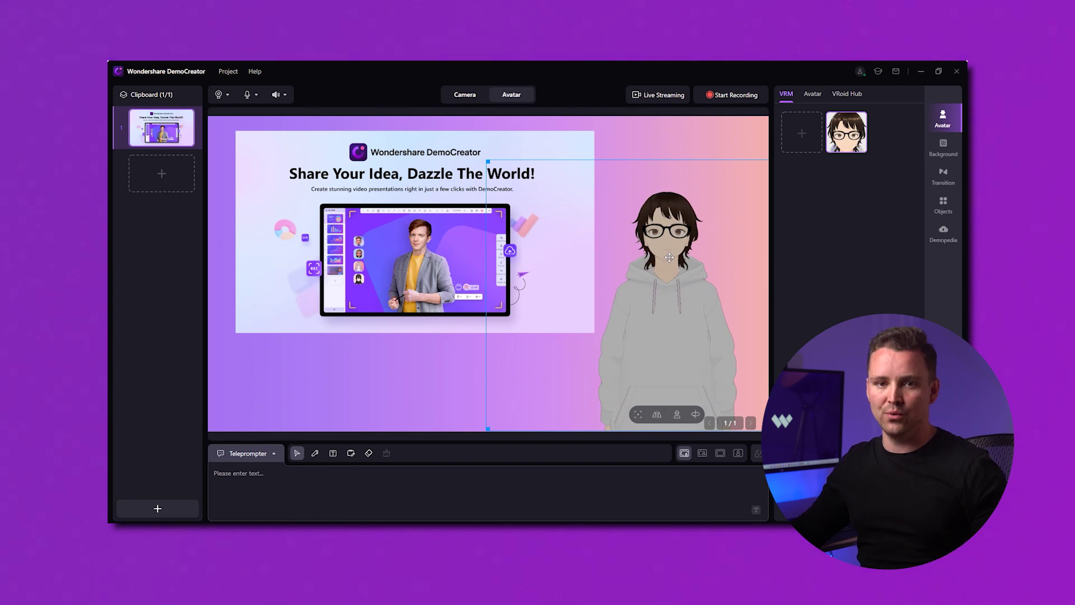